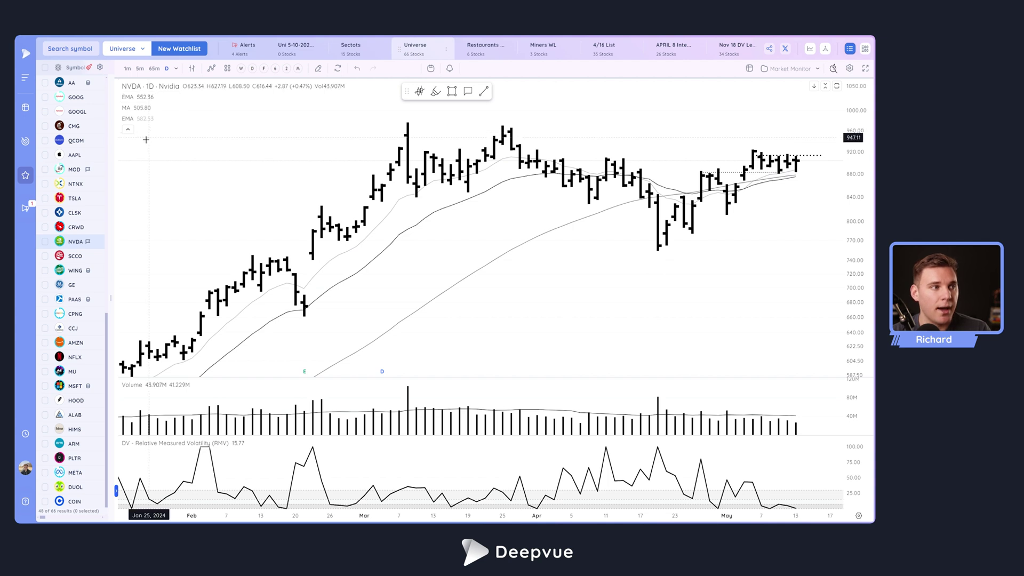
# Check the MA indicator's input settings on NVDA's 65-minute chart, and return to the daily timeframe
pyautogui.moveTo(126, 108)
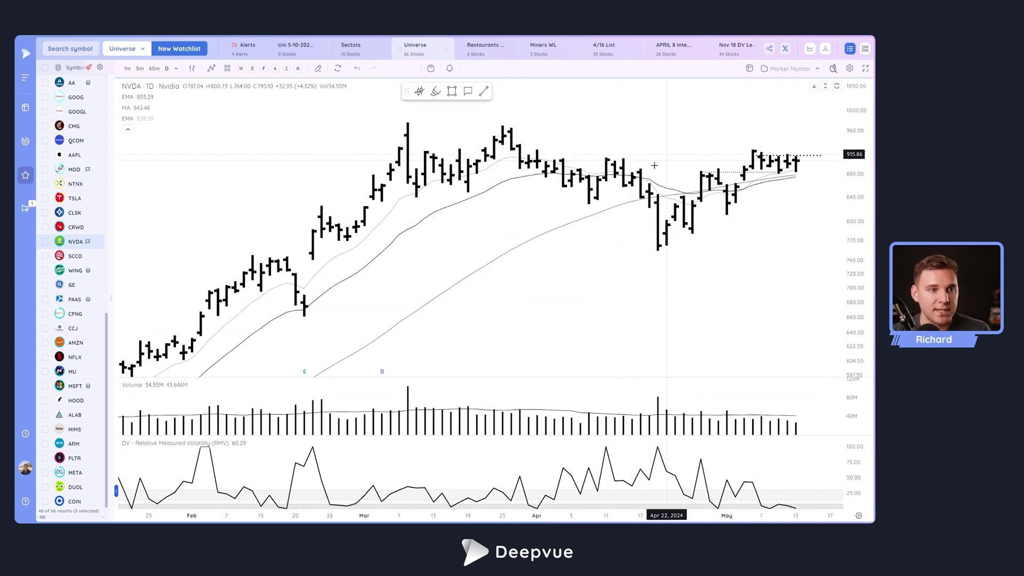
pyautogui.click(154, 68)
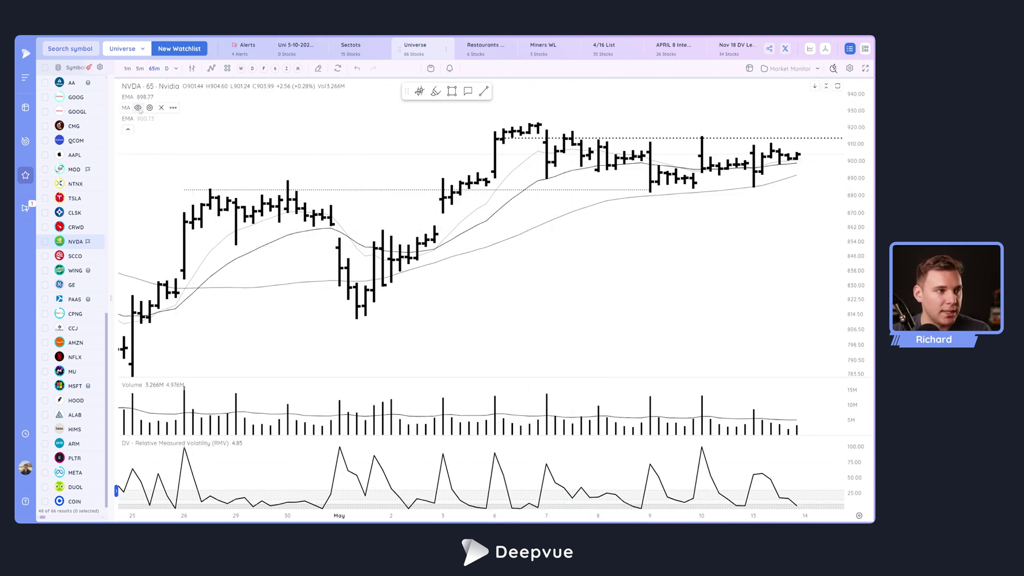
pyautogui.click(150, 108)
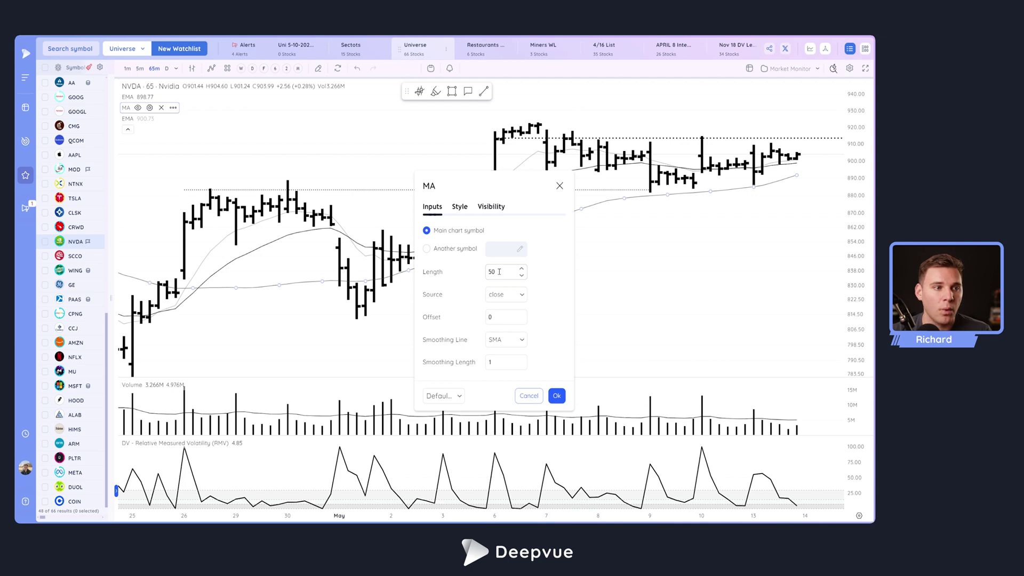
pyautogui.click(556, 395)
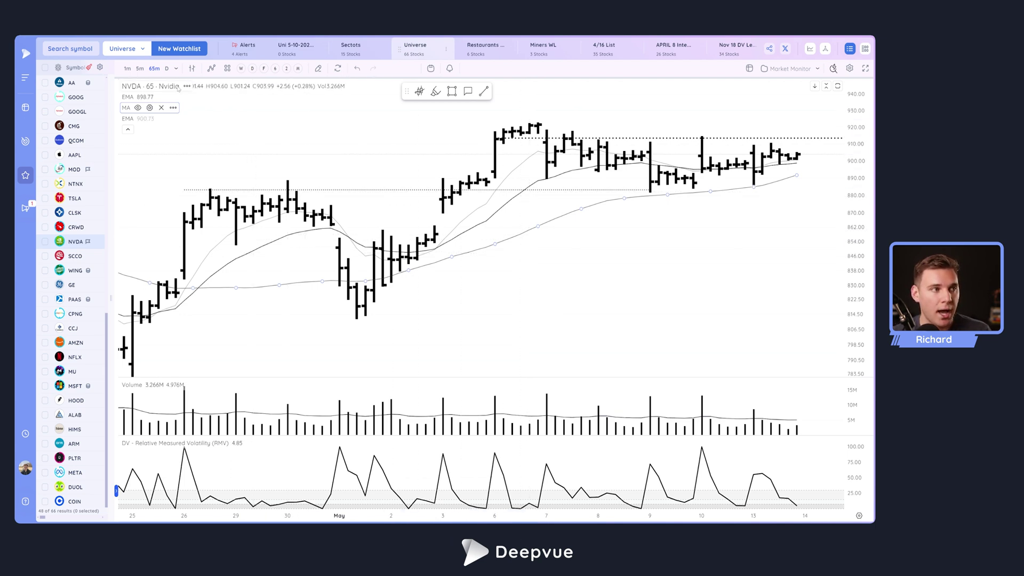
pyautogui.click(166, 68)
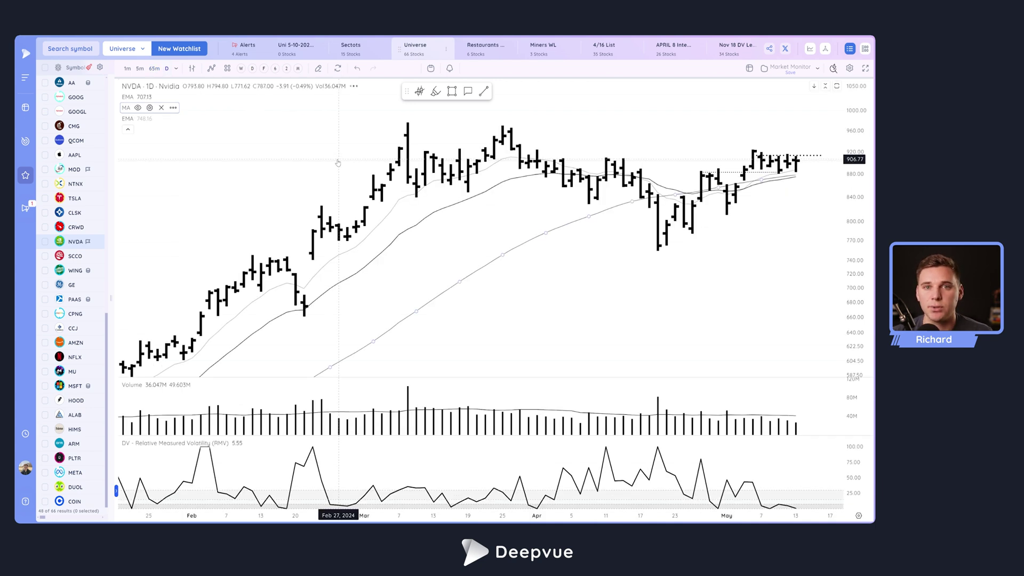
# Search the indicators for DV and add DV - Key Moving Averages to the daily chart
pyautogui.click(211, 68)
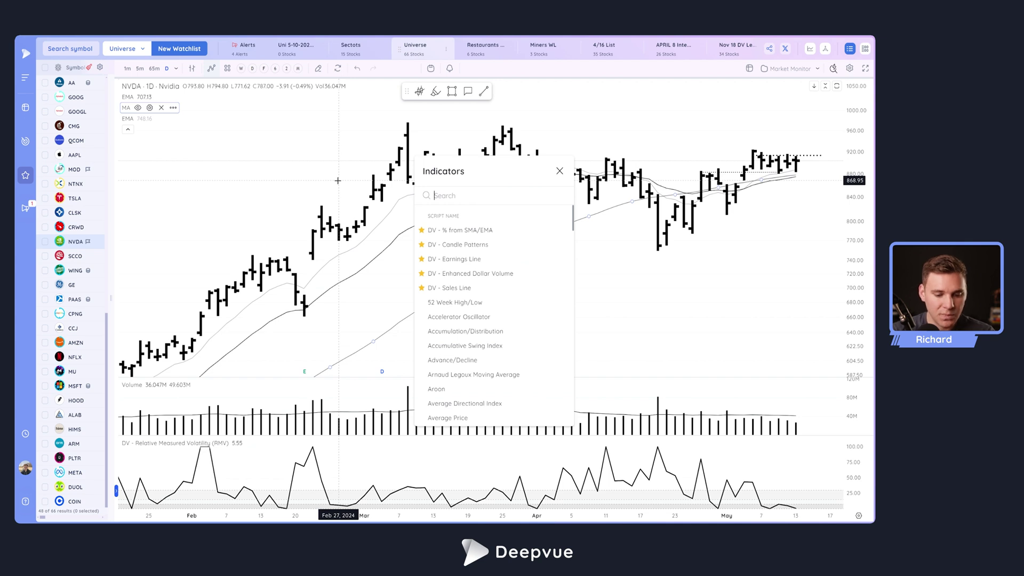
pyautogui.write('DV')
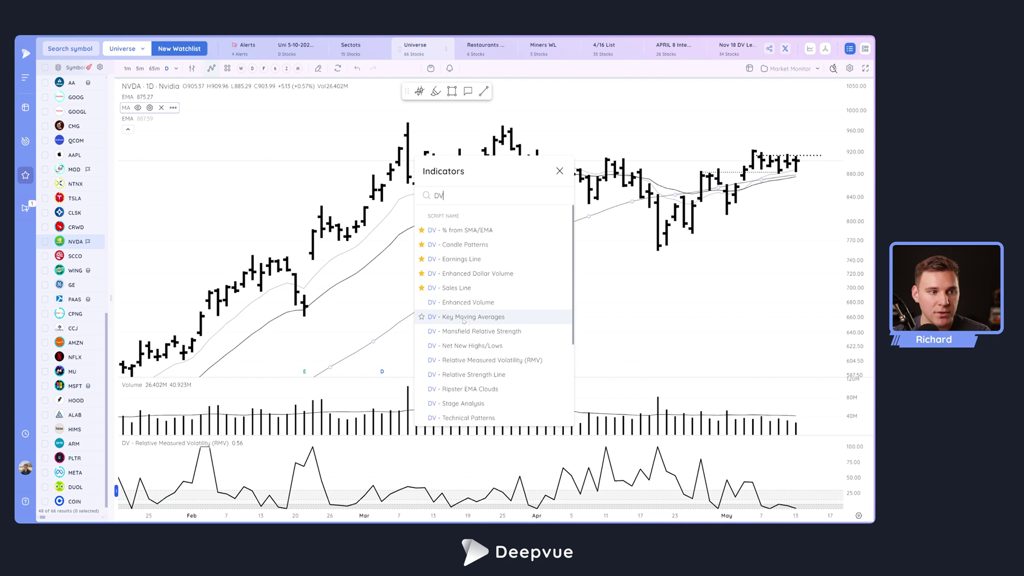
pyautogui.click(467, 318)
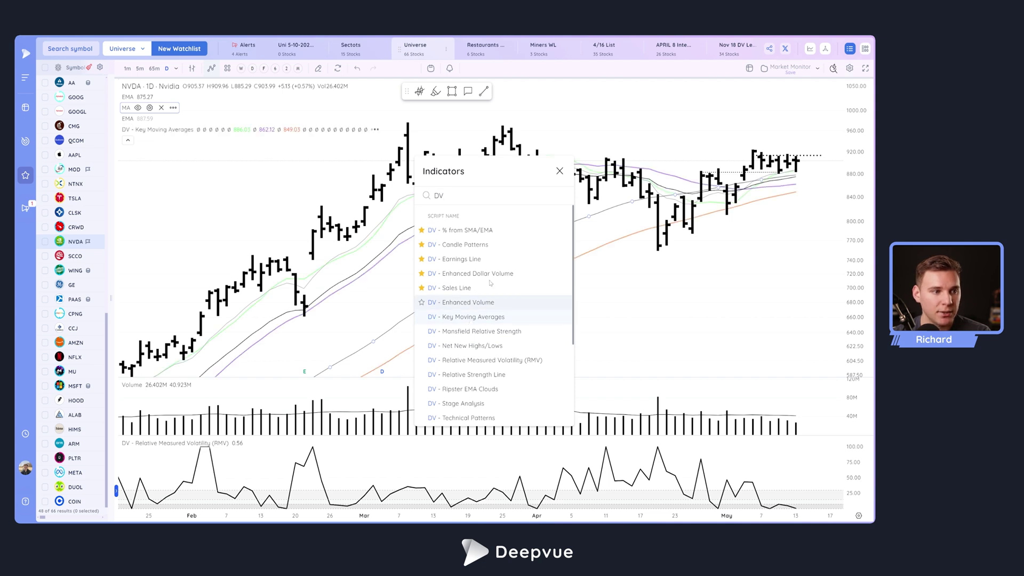
pyautogui.click(559, 171)
# Remove the separate MA and both EMA indicators, keeping only DV - Key Moving Averages on the price chart
pyautogui.scroll(-3, 505, 251)
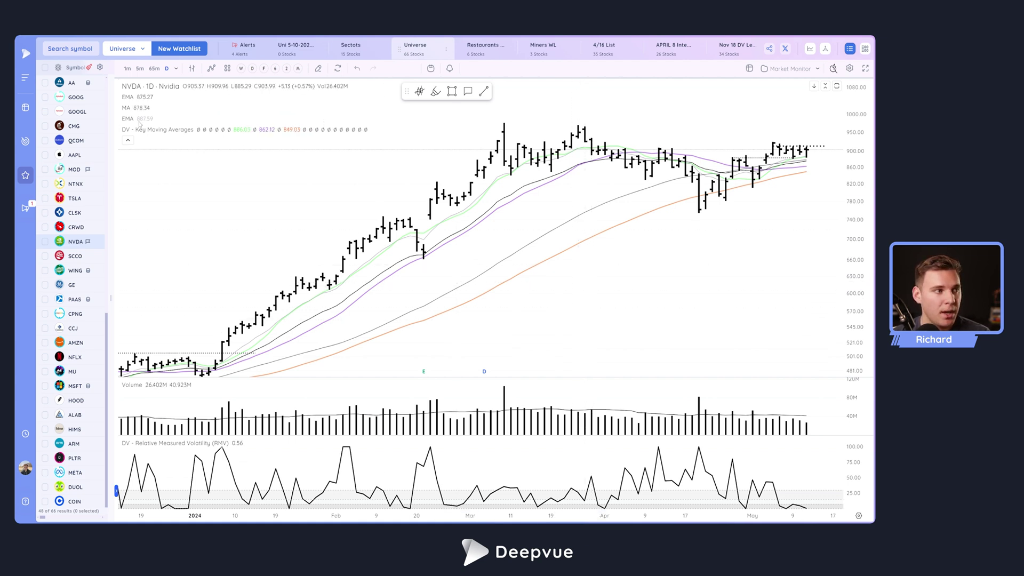
pyautogui.click(164, 119)
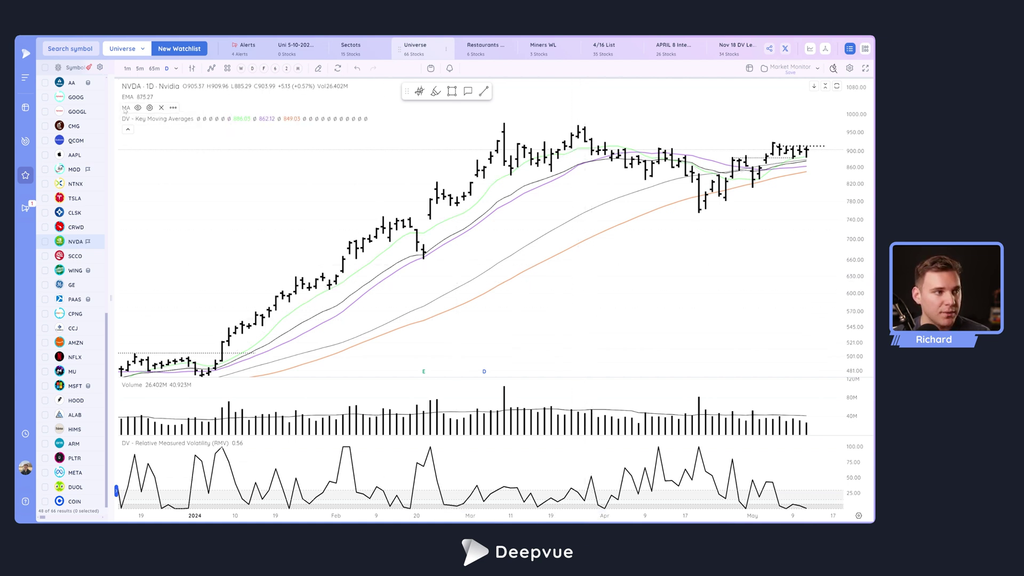
pyautogui.click(162, 107)
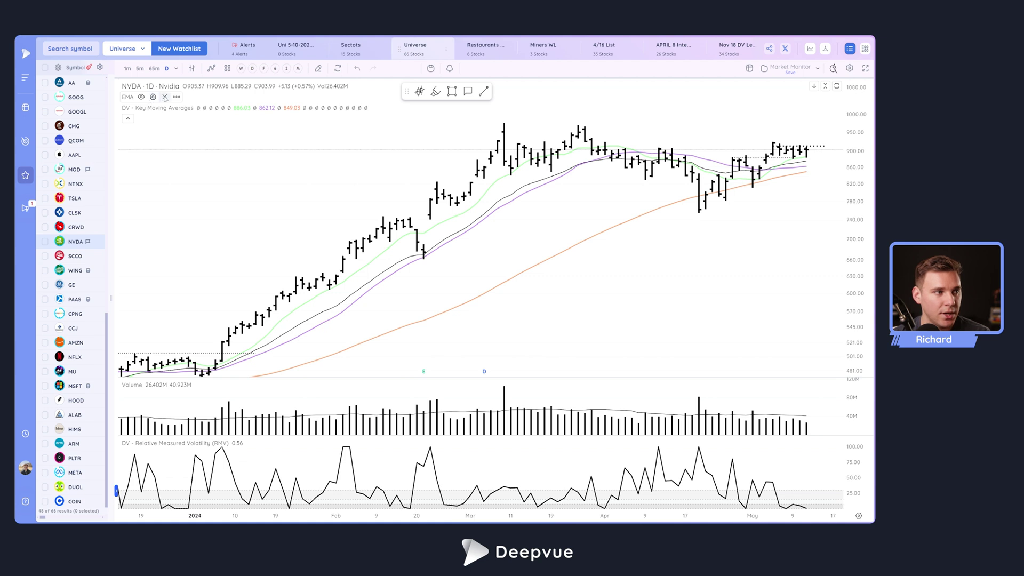
pyautogui.click(165, 97)
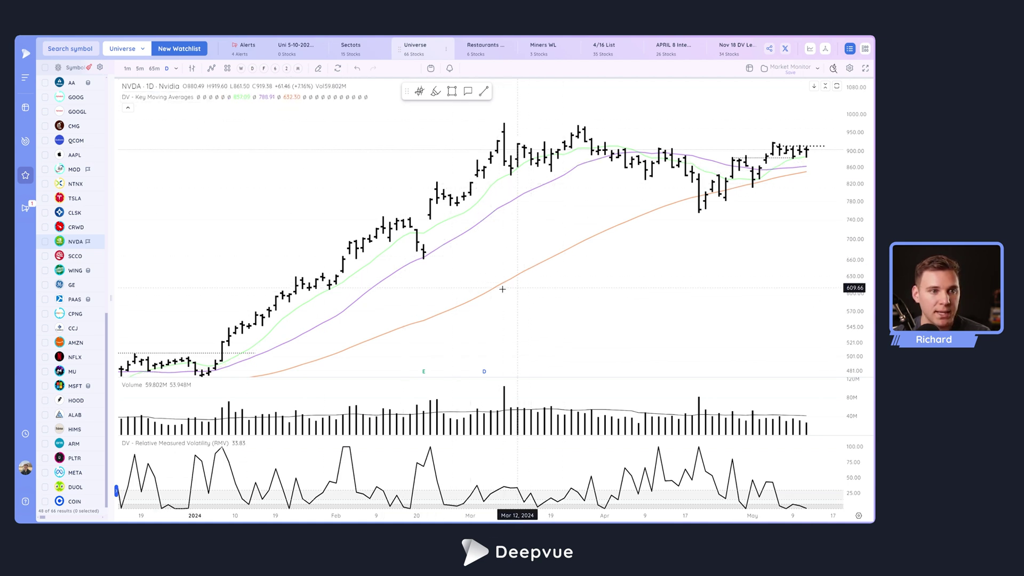
pyautogui.click(128, 109)
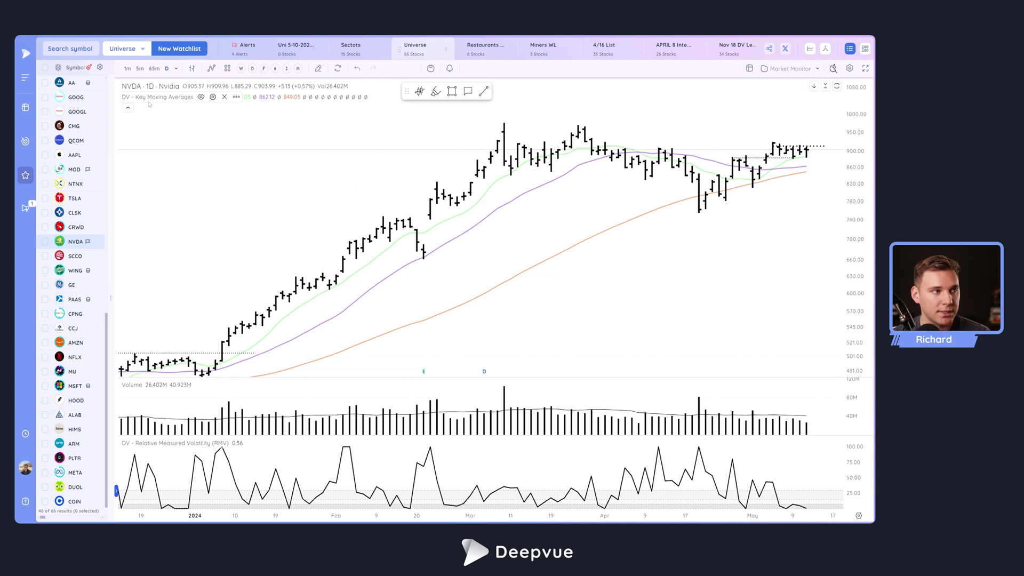
# Open the DV - Key Moving Averages settings and review its intraday, daily, weekly and monthly average inputs
pyautogui.click(213, 97)
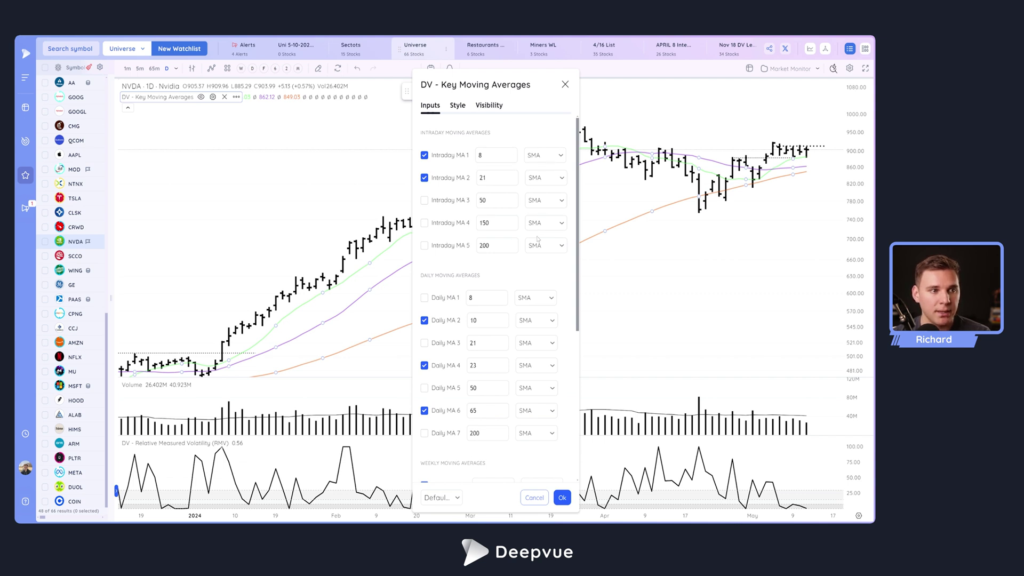
pyautogui.scroll(-2, 451, 168)
pyautogui.scroll(2, 458, 176)
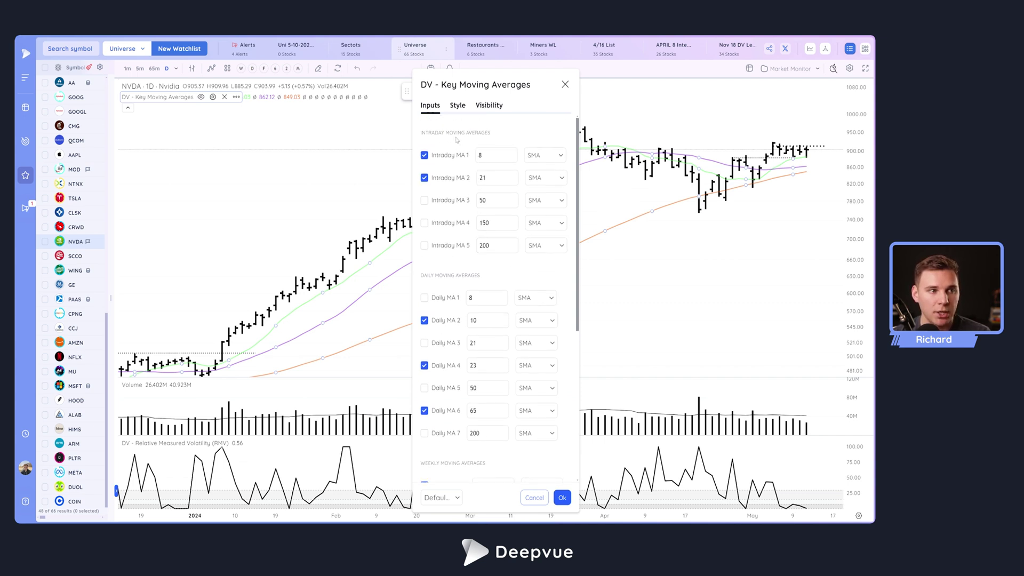
pyautogui.scroll(-4, 479, 366)
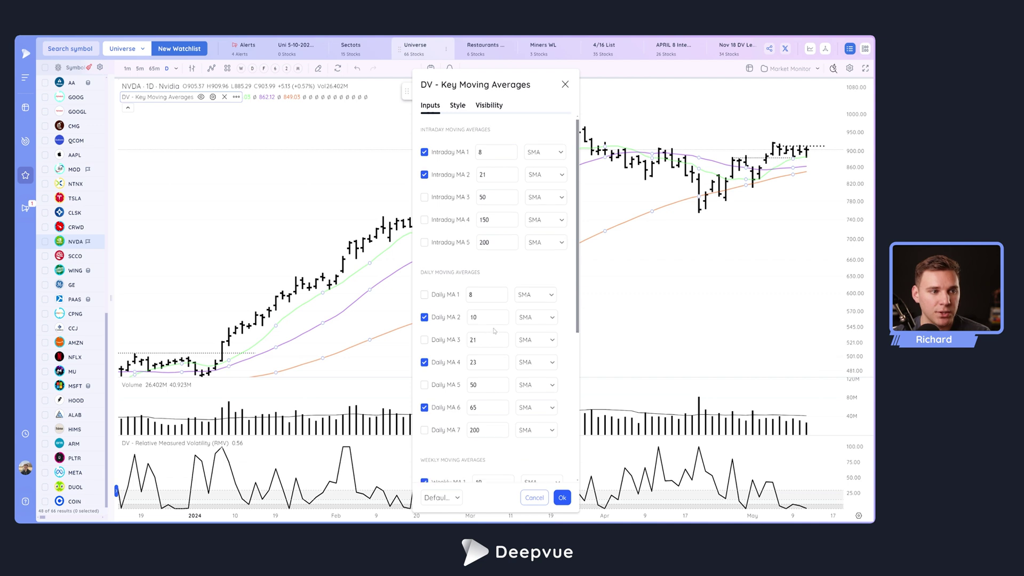
pyautogui.scroll(-4, 479, 367)
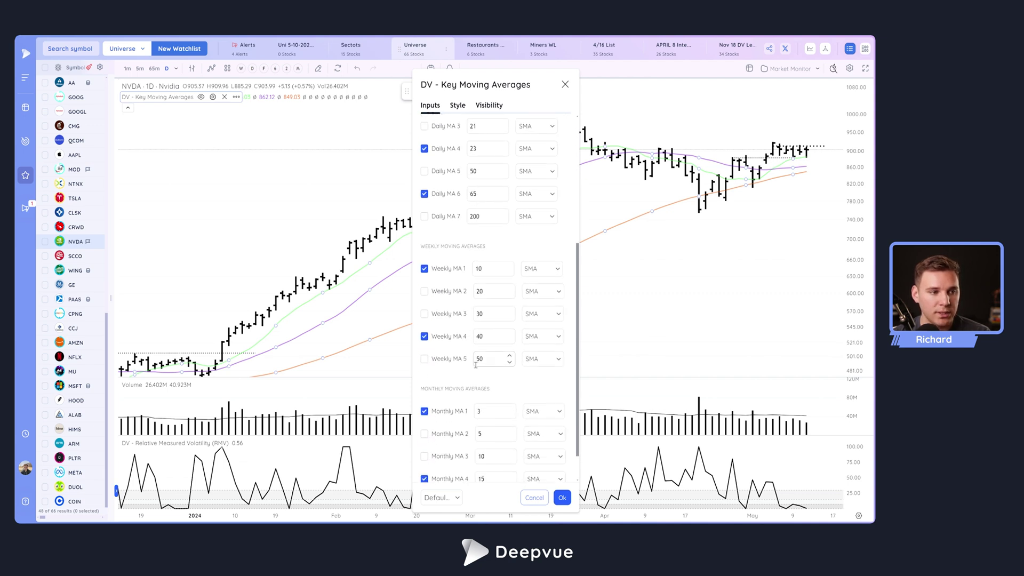
pyautogui.scroll(8, 448, 421)
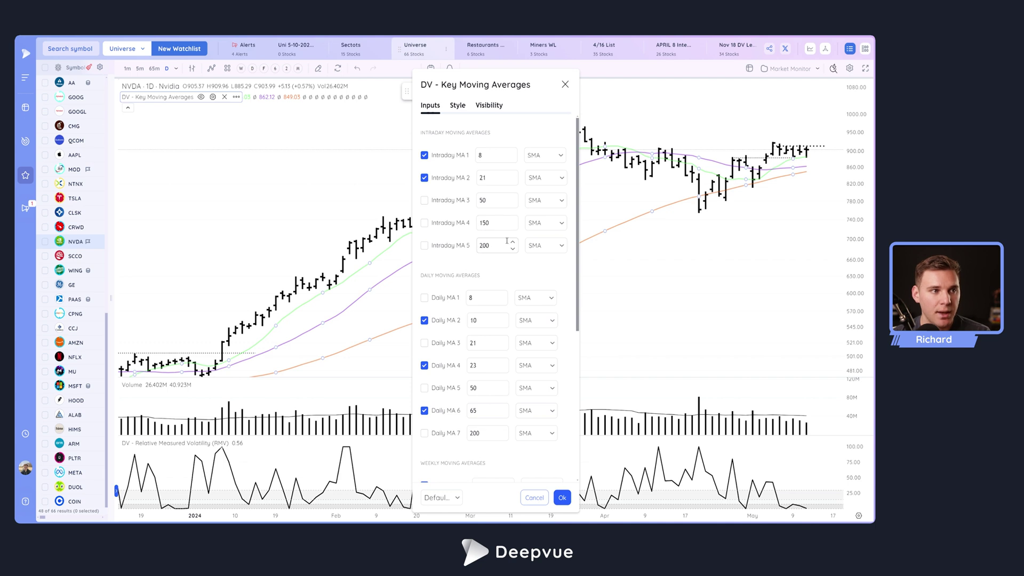
# Change Daily MA 2 to EMA, and set Daily MA 4 to length 21 as an EMA
pyautogui.scroll(-1, 480, 299)
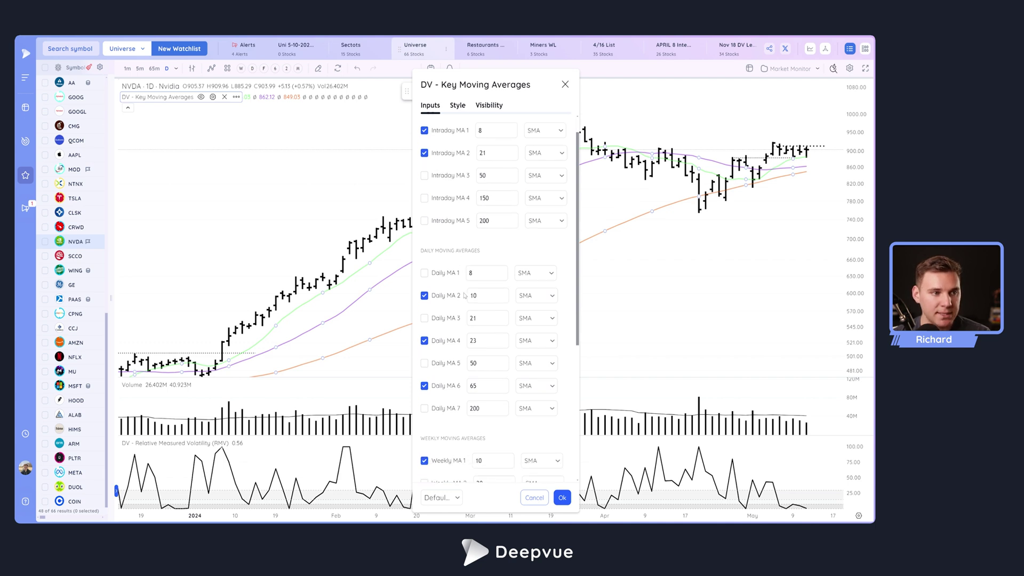
pyautogui.click(529, 289)
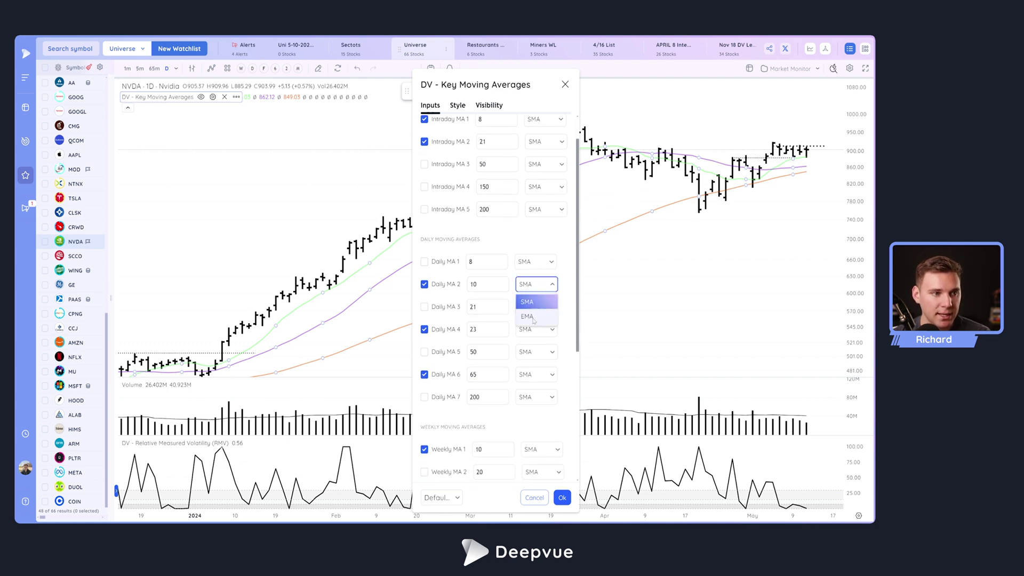
pyautogui.click(523, 313)
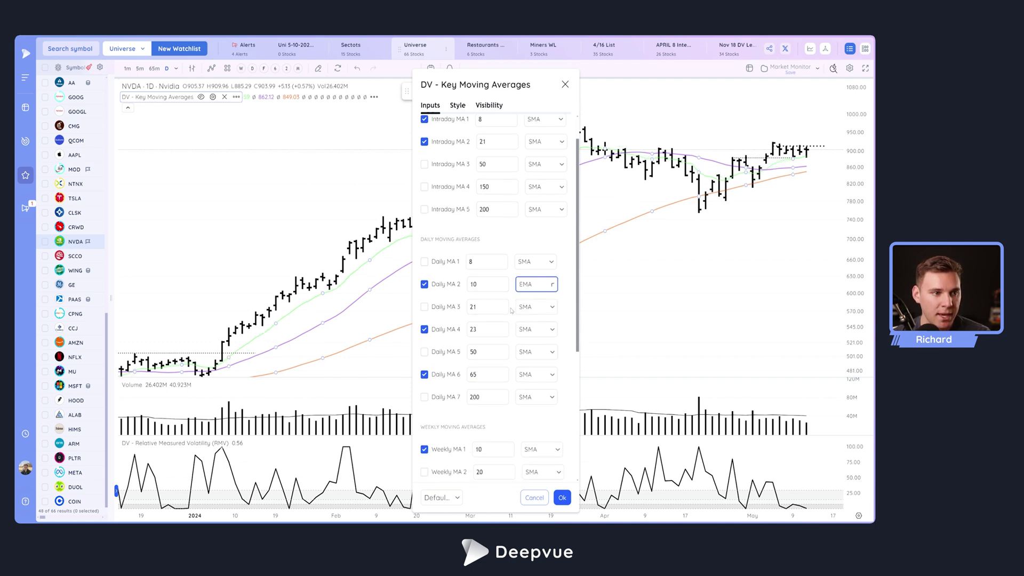
pyautogui.click(482, 330)
pyautogui.press('BackSpace')
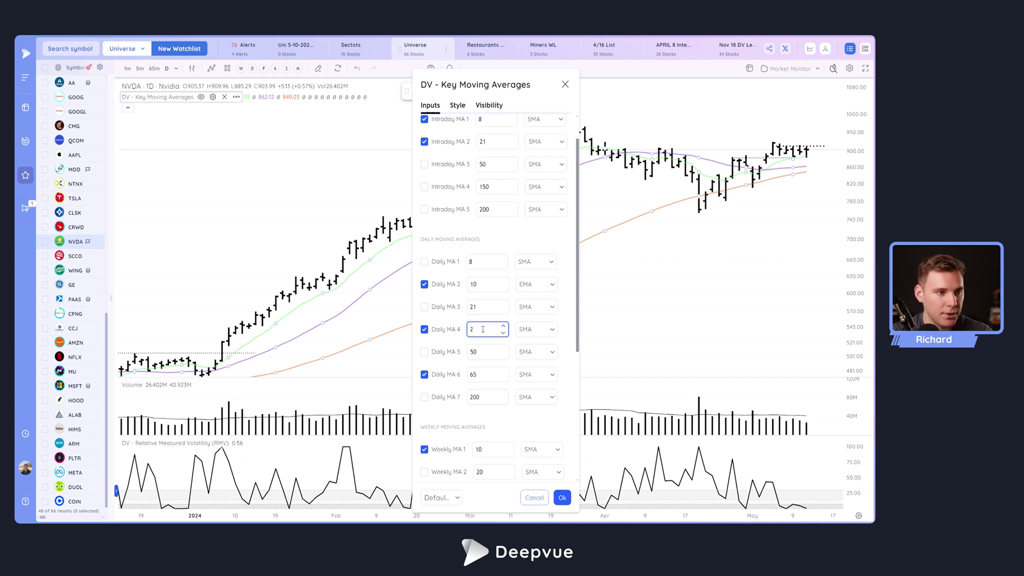
pyautogui.click(536, 333)
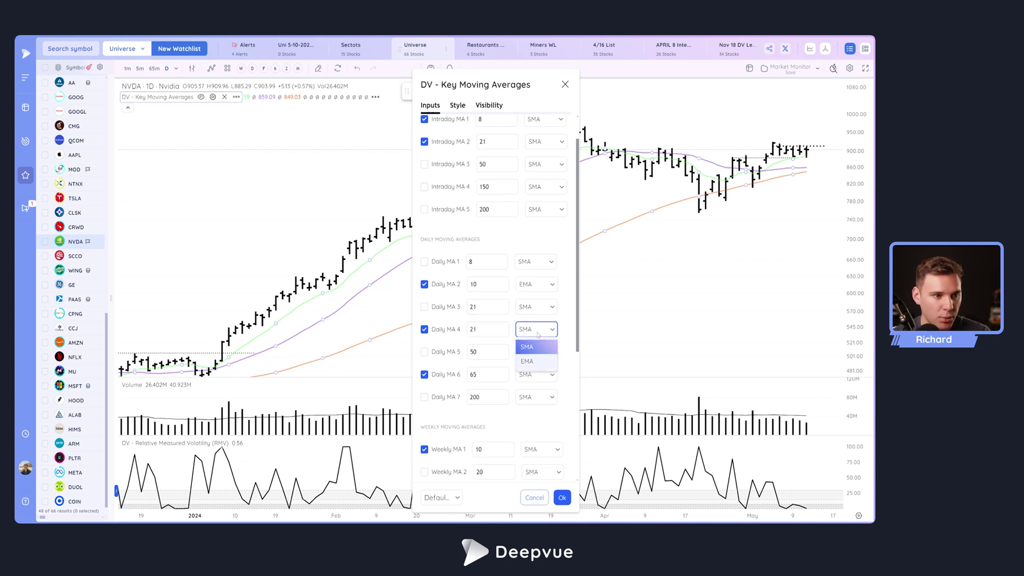
pyautogui.click(533, 361)
# Disable the 65-period Daily MA 6 and enable the 50-period Daily MA 5
pyautogui.scroll(-1, 484, 367)
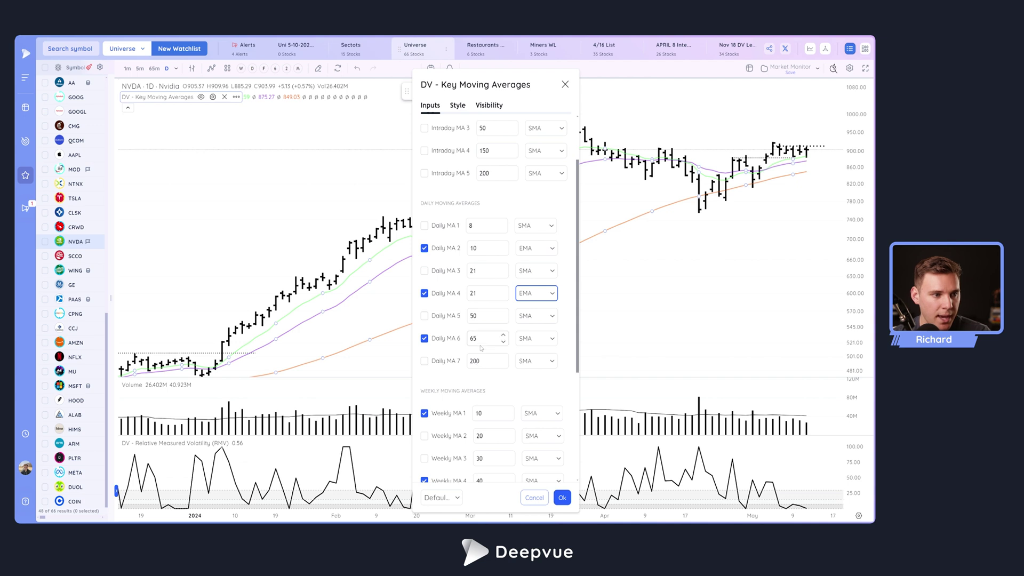
pyautogui.click(424, 338)
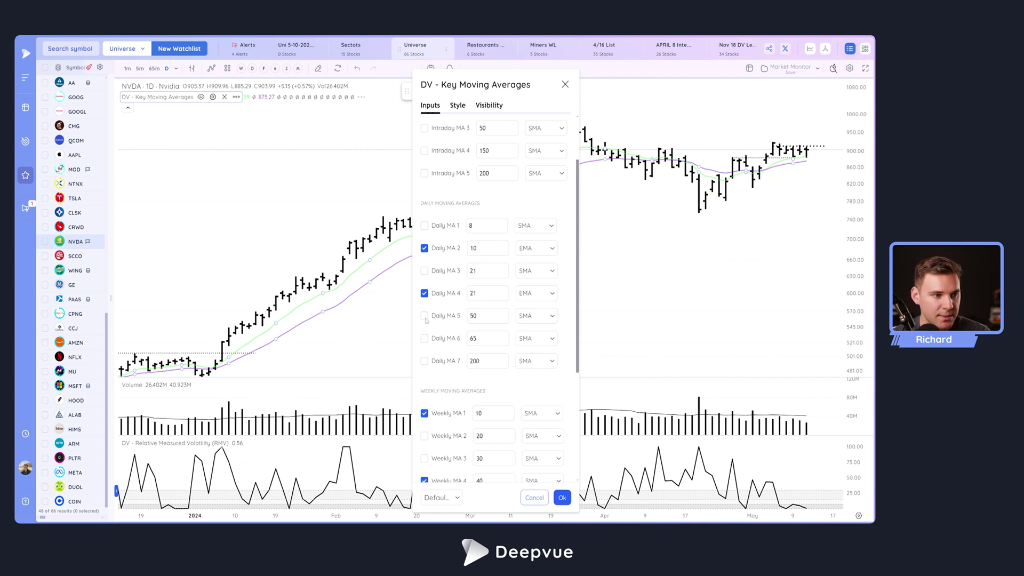
pyautogui.click(425, 317)
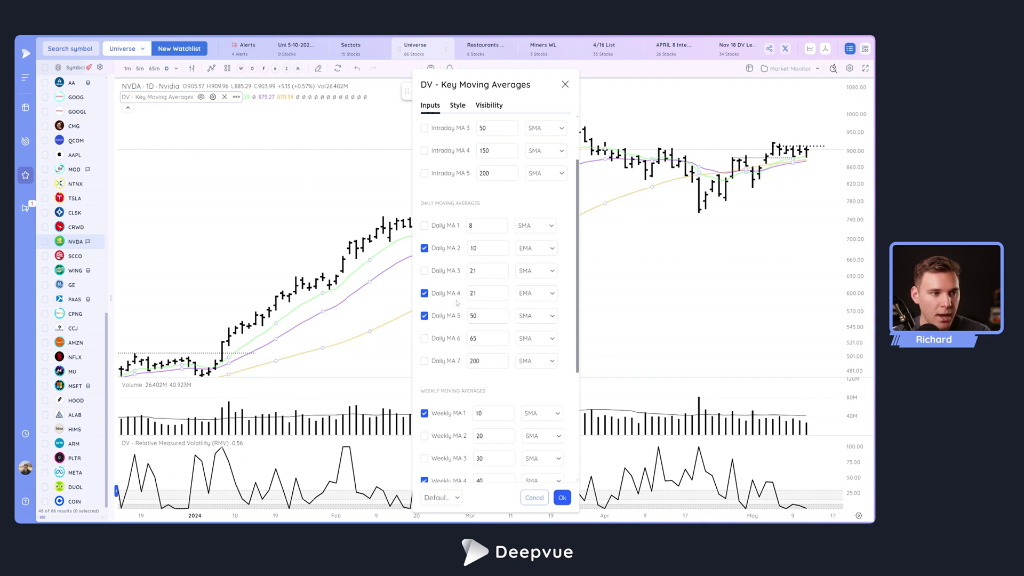
# Set Intraday MA 2 to length 126 as an EMA, and disable Intraday MA 1
pyautogui.scroll(-2, 459, 303)
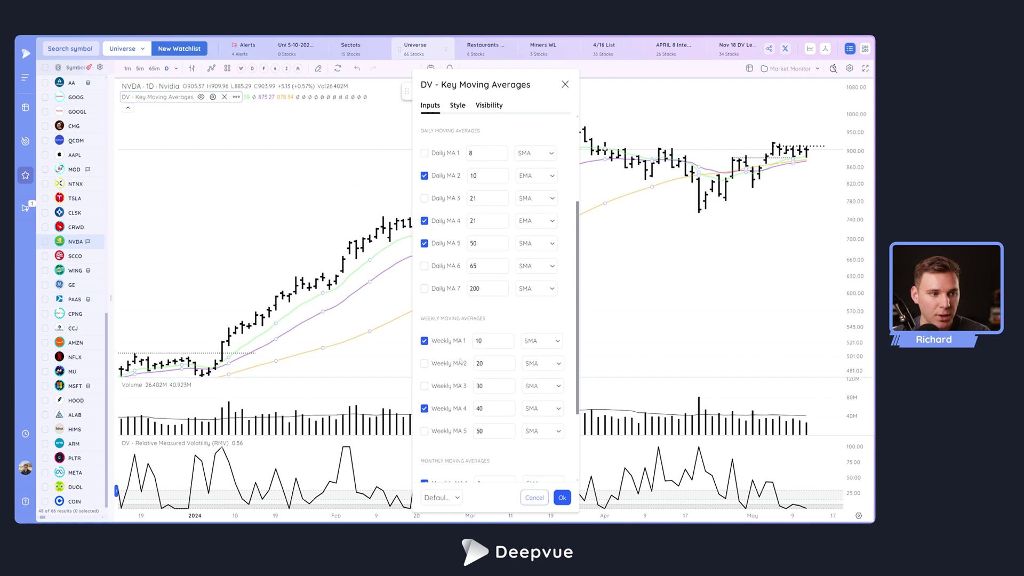
pyautogui.scroll(-1, 482, 307)
pyautogui.scroll(-2, 485, 387)
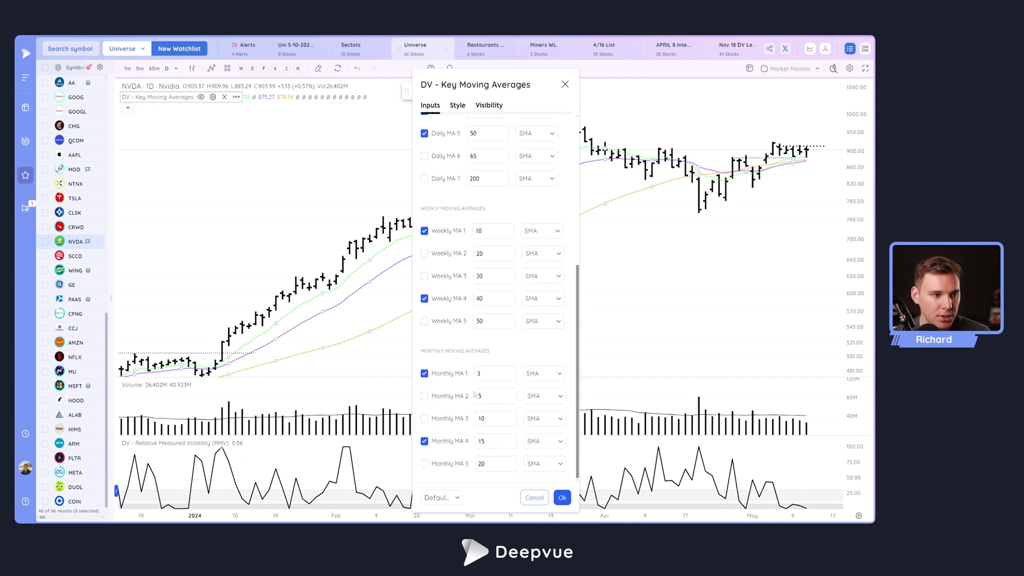
pyautogui.scroll(7, 476, 394)
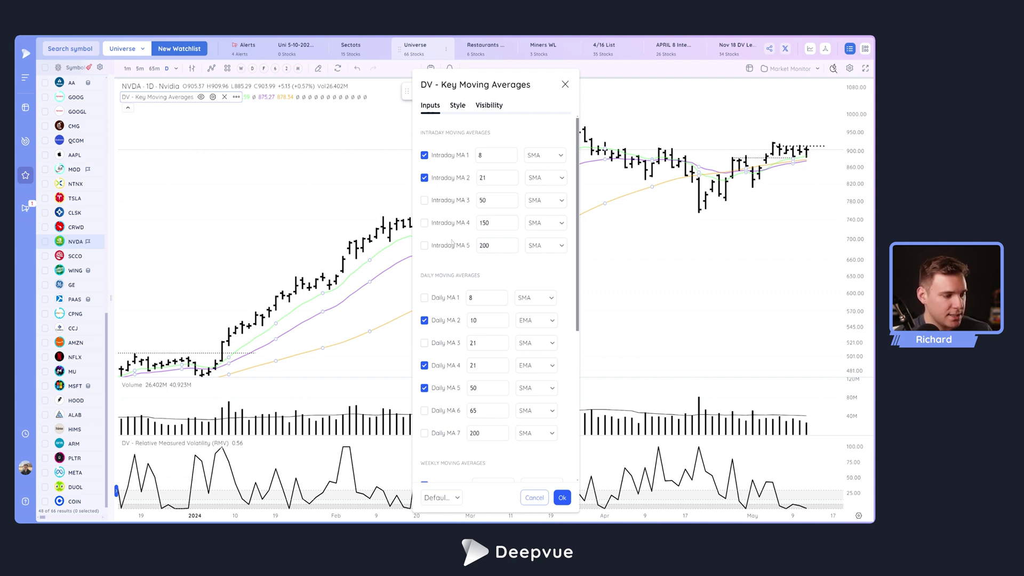
pyautogui.doubleClick(489, 181)
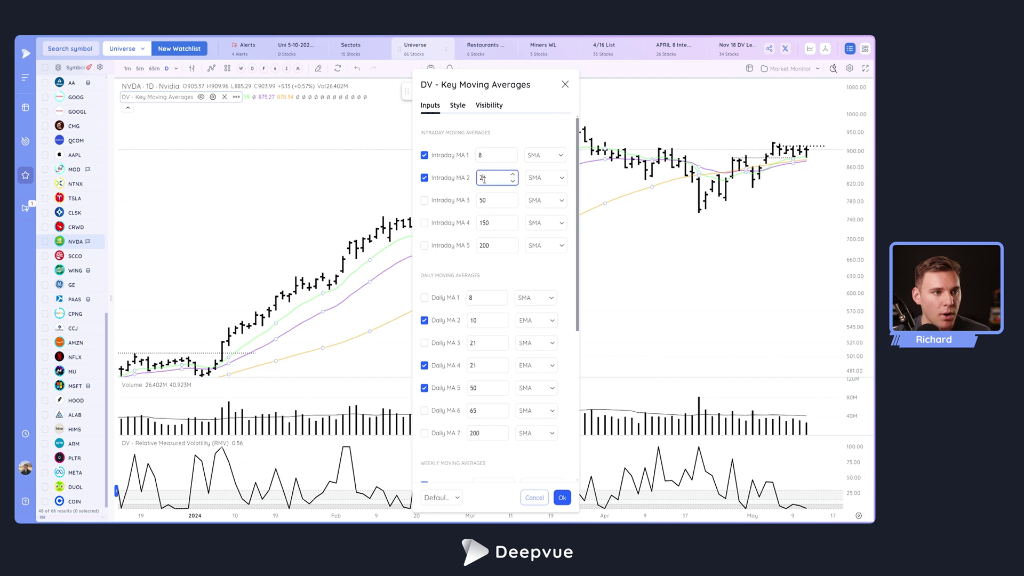
pyautogui.write('126')
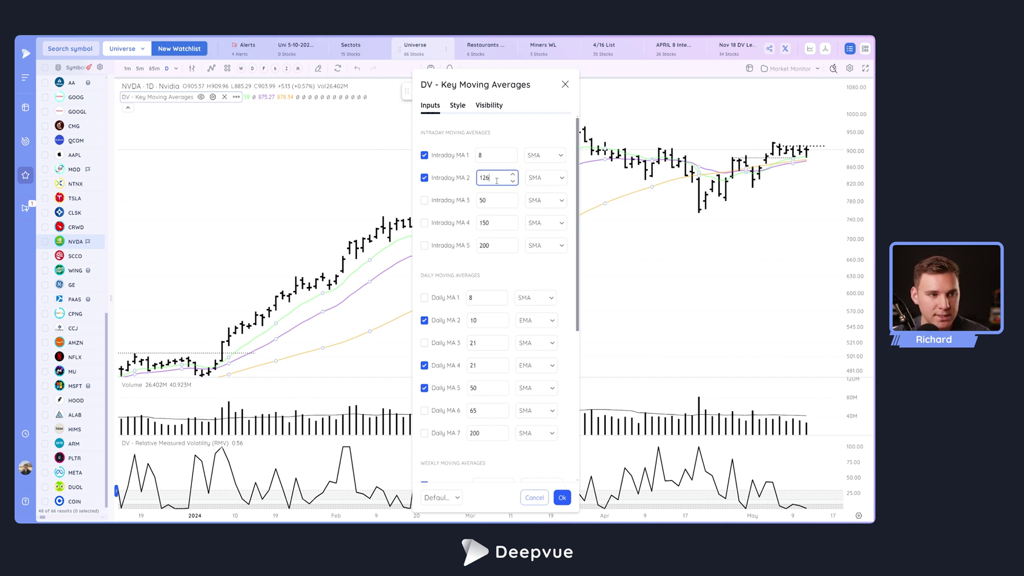
pyautogui.click(549, 183)
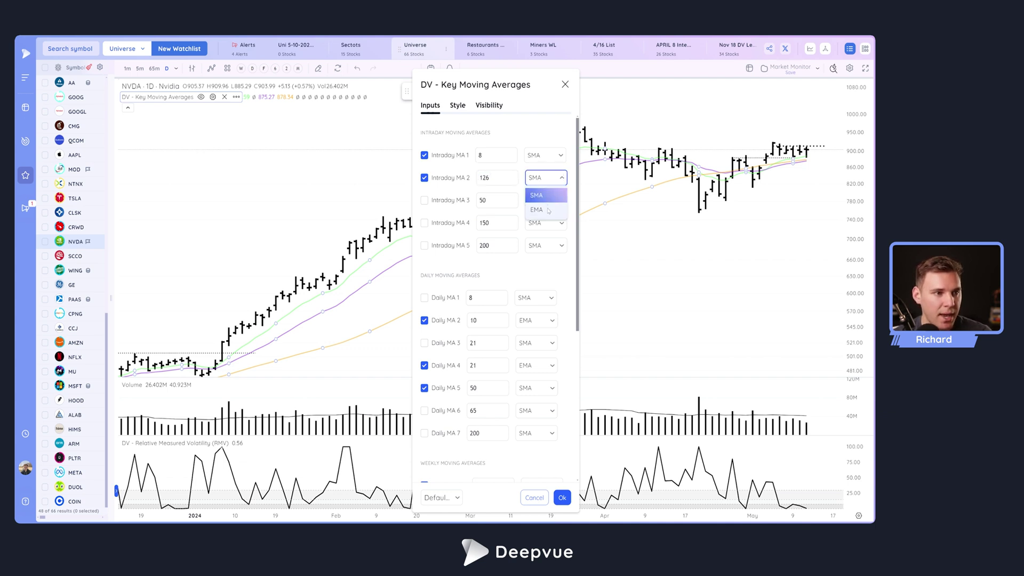
pyautogui.click(549, 207)
pyautogui.click(424, 155)
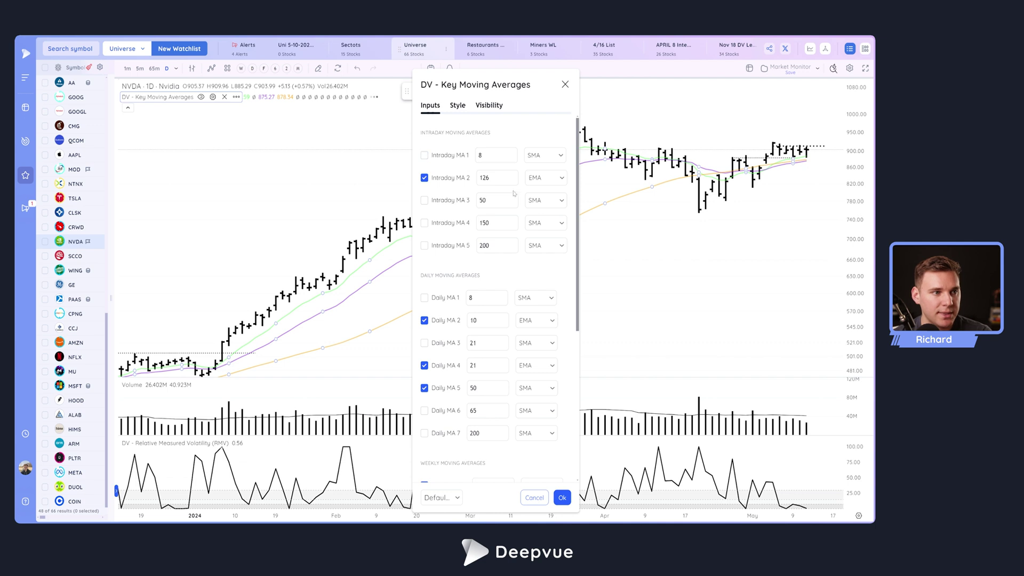
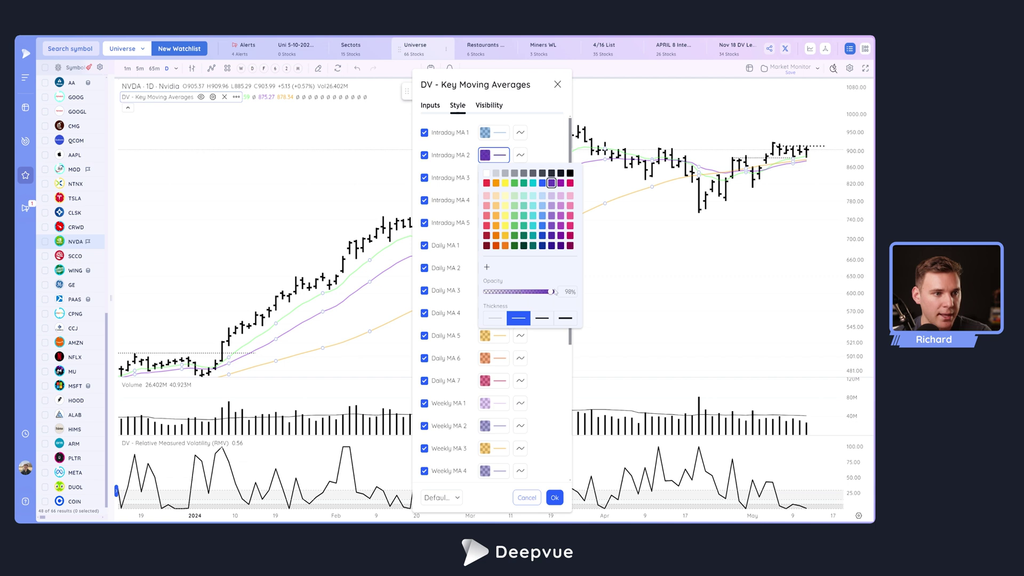
# Set the Intraday MA 2 line to 100% opacity, trying a thicker line before restoring the second-thinnest thickness
pyautogui.click(543, 318)
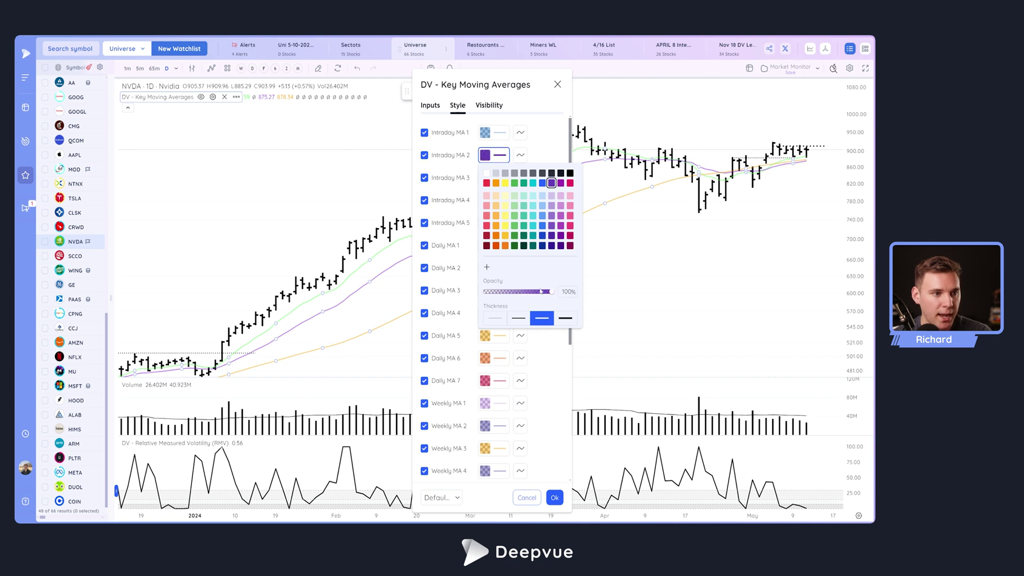
pyautogui.click(541, 156)
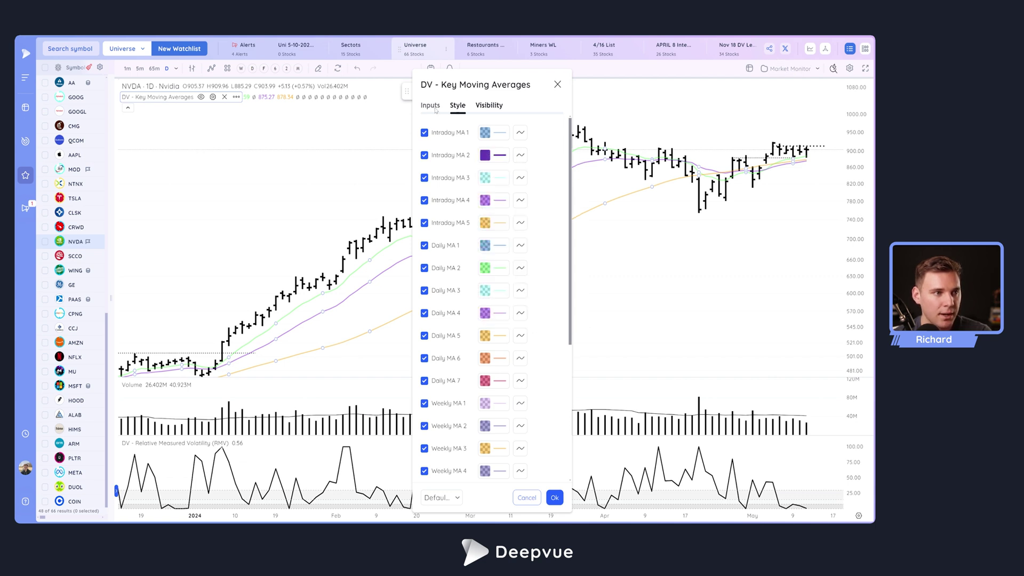
pyautogui.click(496, 156)
pyautogui.click(520, 318)
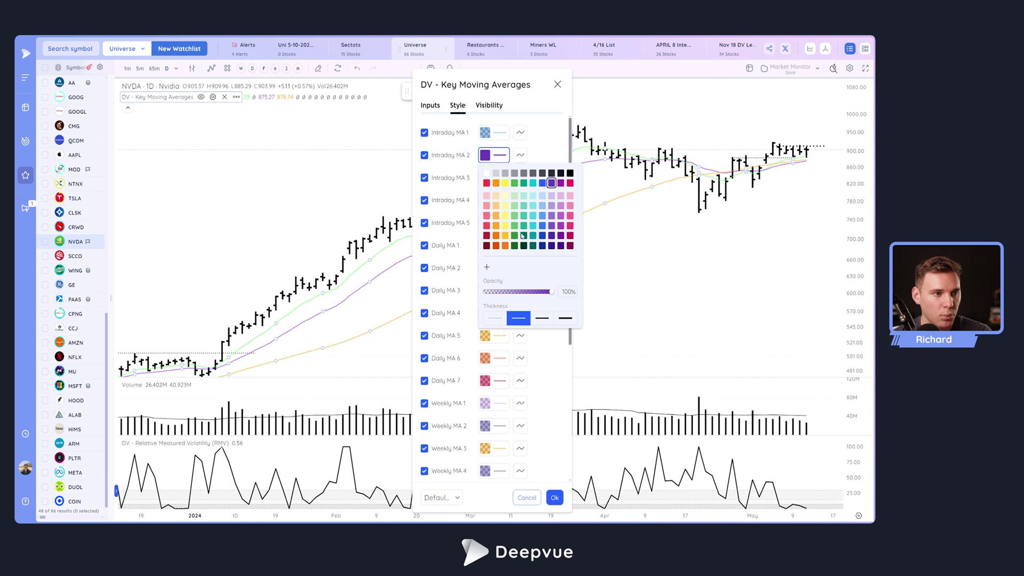
pyautogui.click(515, 147)
# Check which daily averages are enabled and change the Daily MA 2 line colour to blue
pyautogui.click(439, 107)
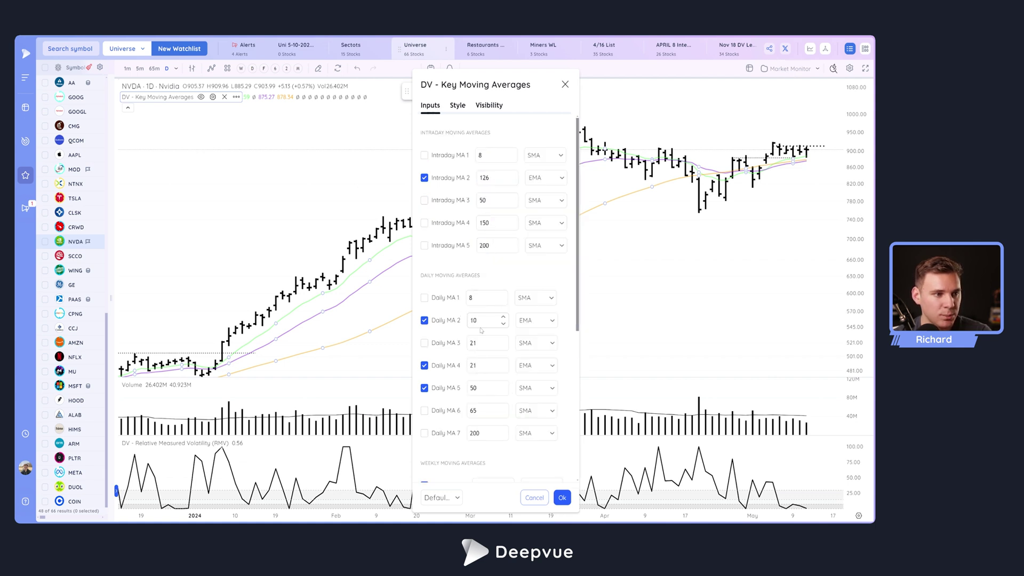
pyautogui.click(457, 106)
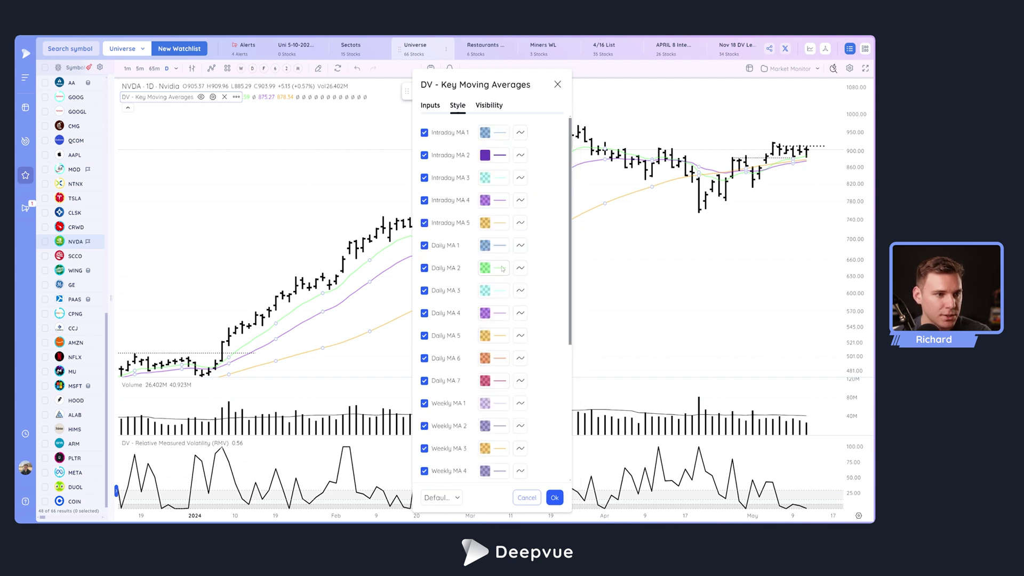
pyautogui.click(502, 269)
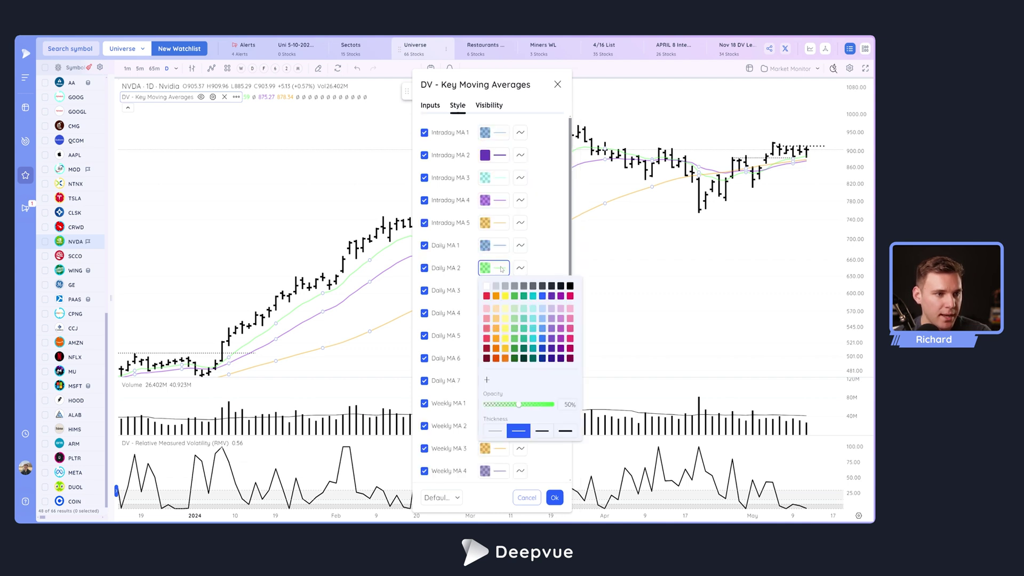
pyautogui.click(541, 295)
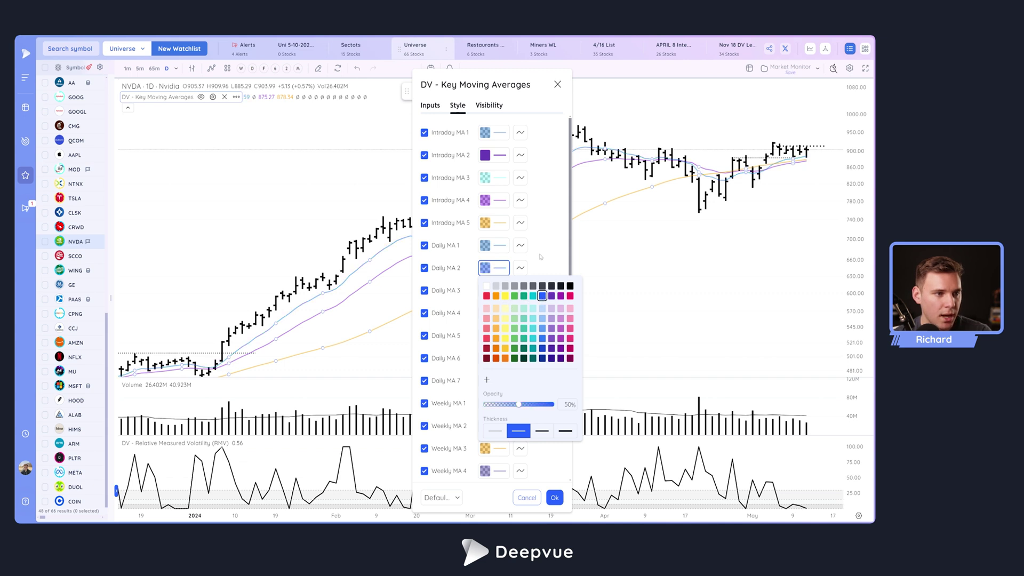
pyautogui.click(541, 256)
# Raise the purple Daily MA 4 line to full opacity and change the Daily MA 5 line colour to red
pyautogui.click(496, 313)
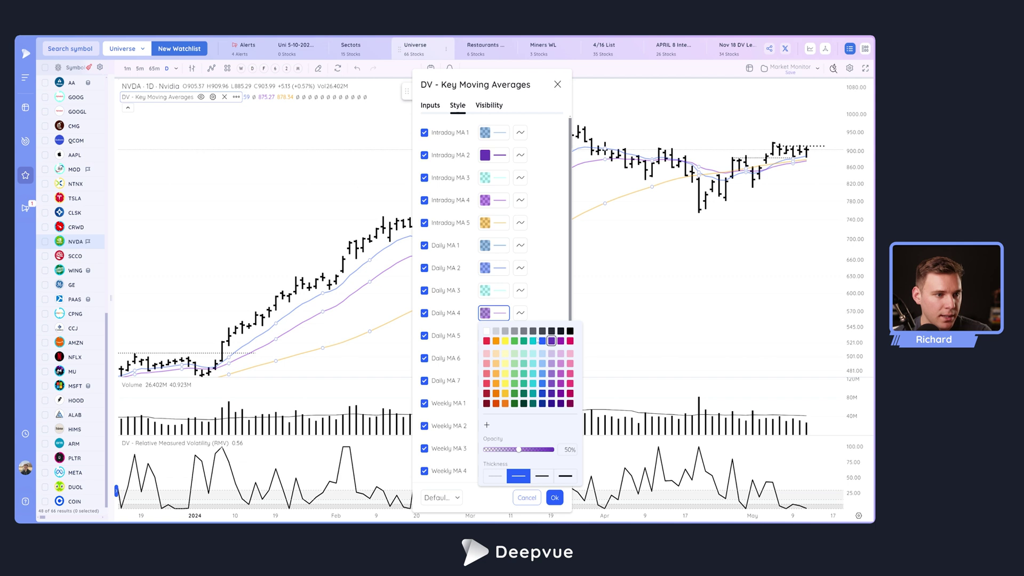
pyautogui.moveTo(549, 449); pyautogui.dragTo(555, 450)
pyautogui.click(539, 300)
pyautogui.click(498, 337)
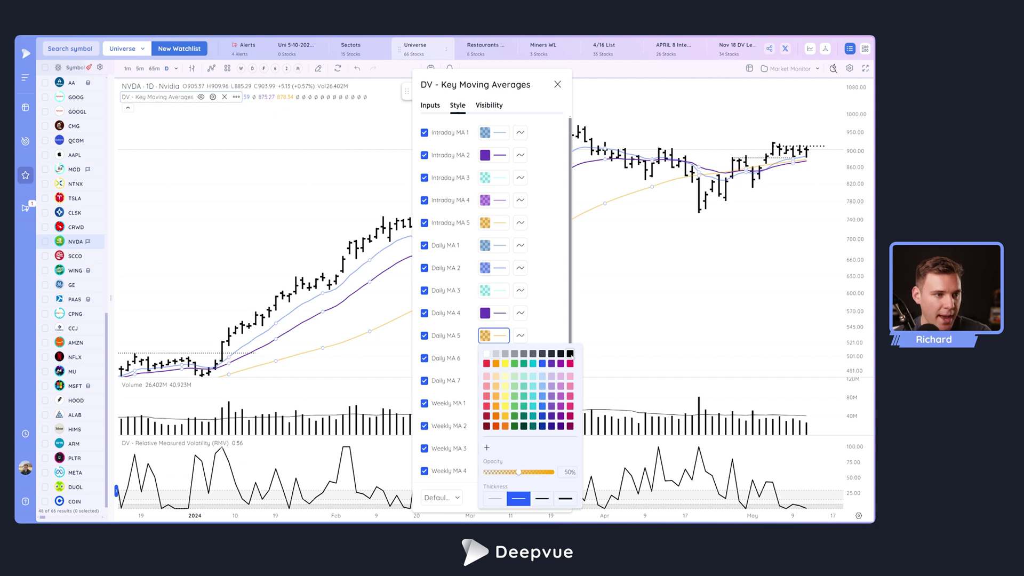
pyautogui.click(486, 363)
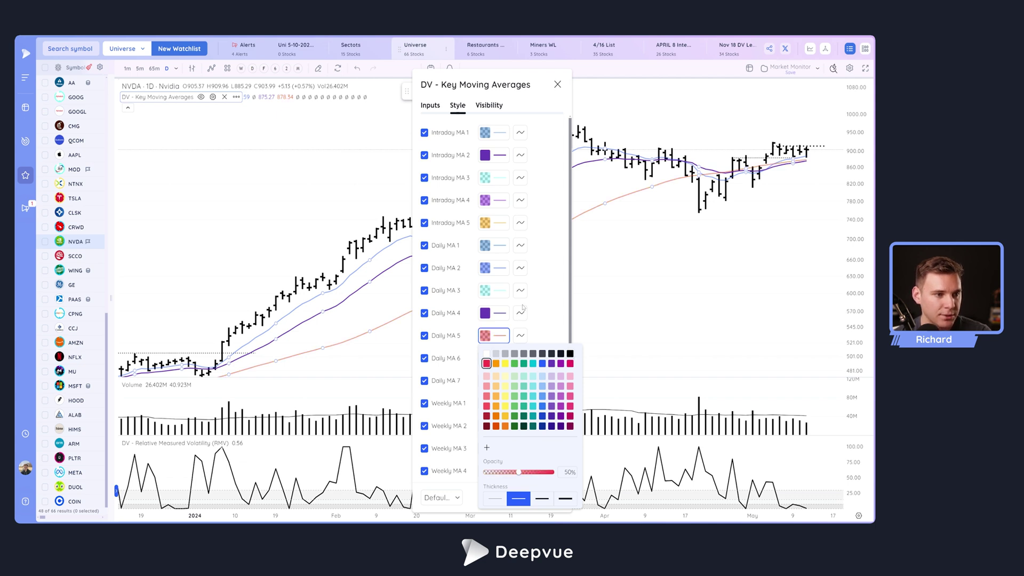
pyautogui.click(543, 311)
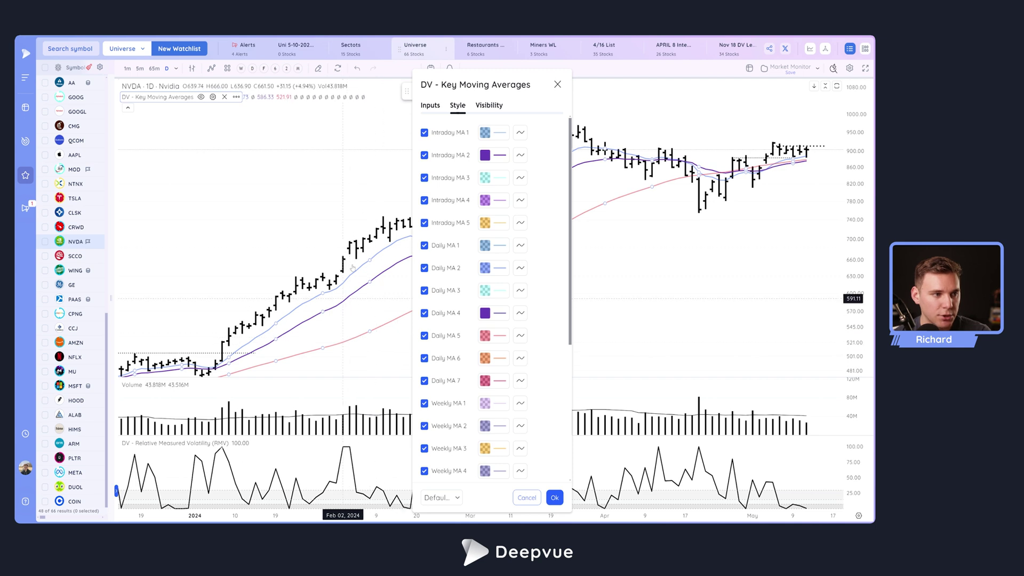
# Check which daily and weekly averages are enabled, and style the Weekly MA 1 line red at 100% opacity
pyautogui.click(429, 106)
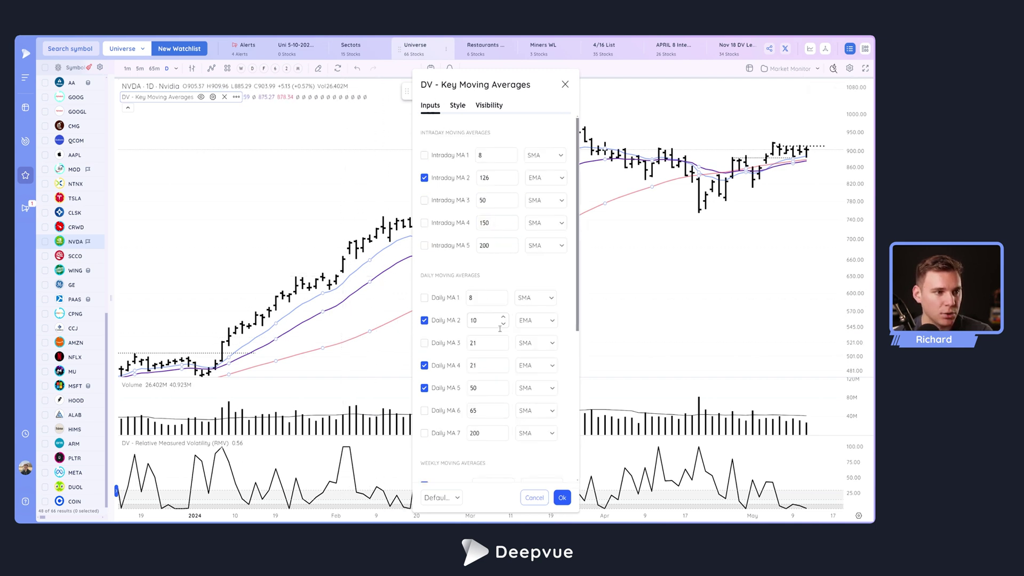
pyautogui.scroll(-3, 501, 328)
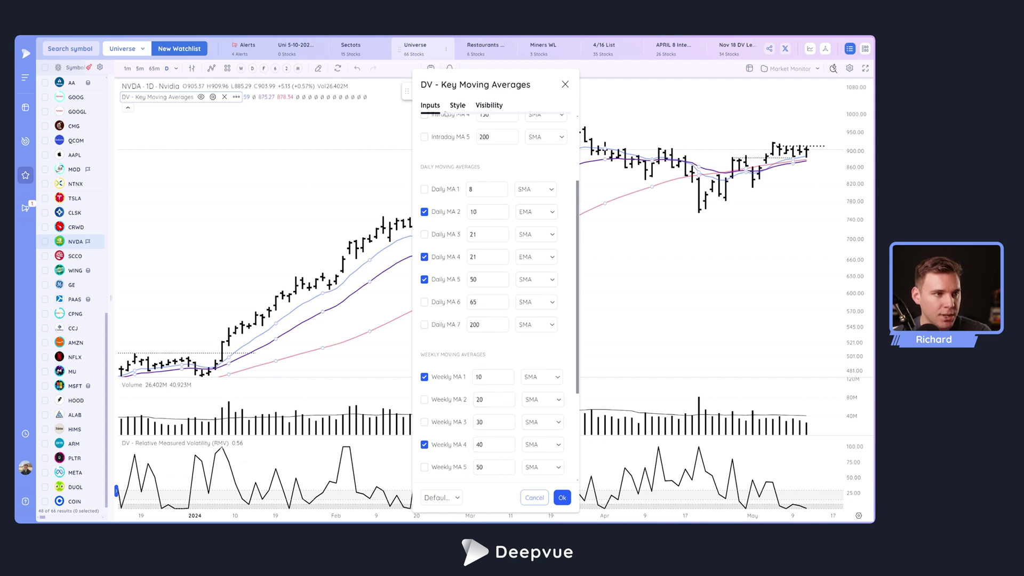
pyautogui.click(456, 107)
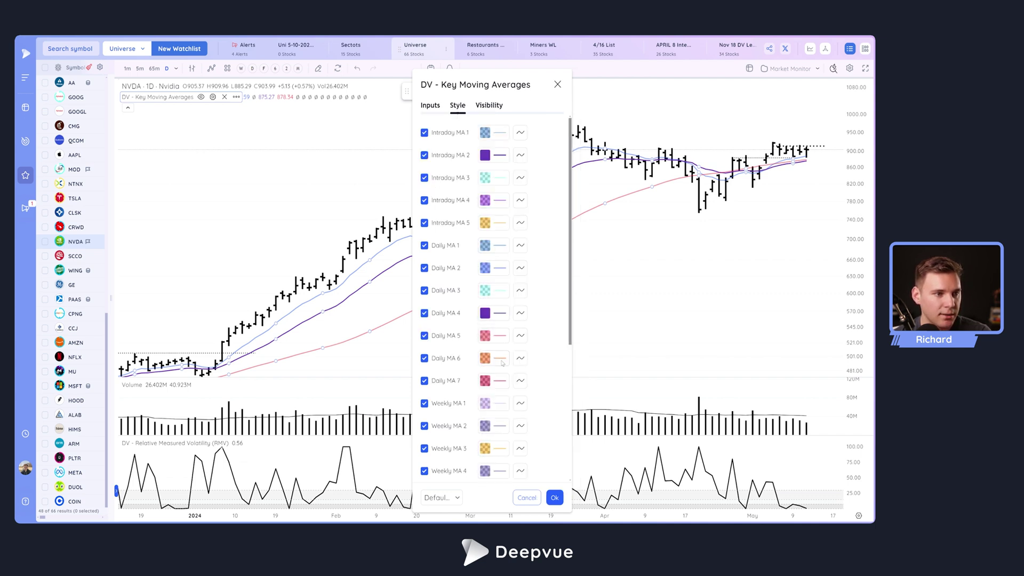
pyautogui.click(430, 107)
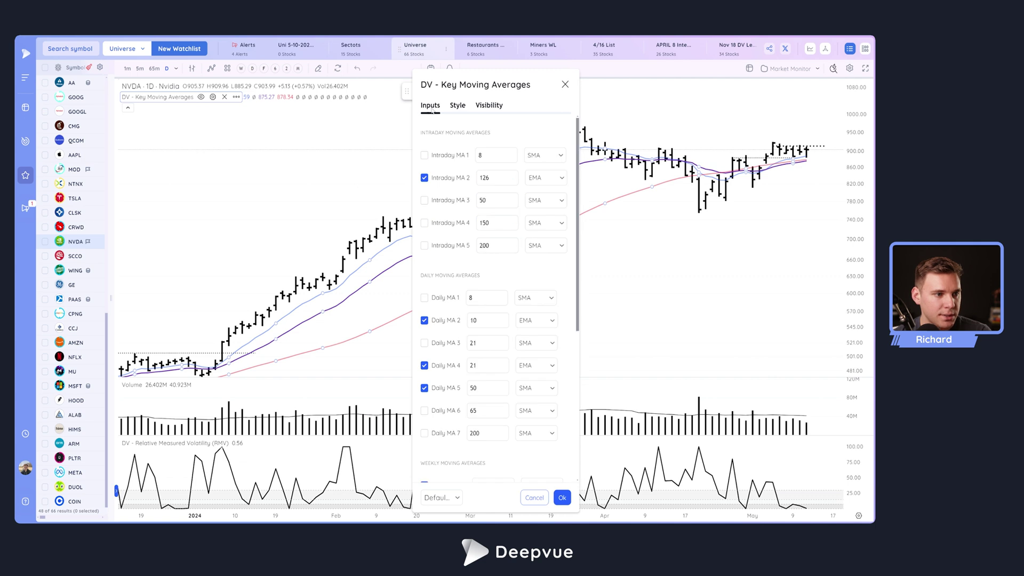
pyautogui.scroll(-2, 476, 281)
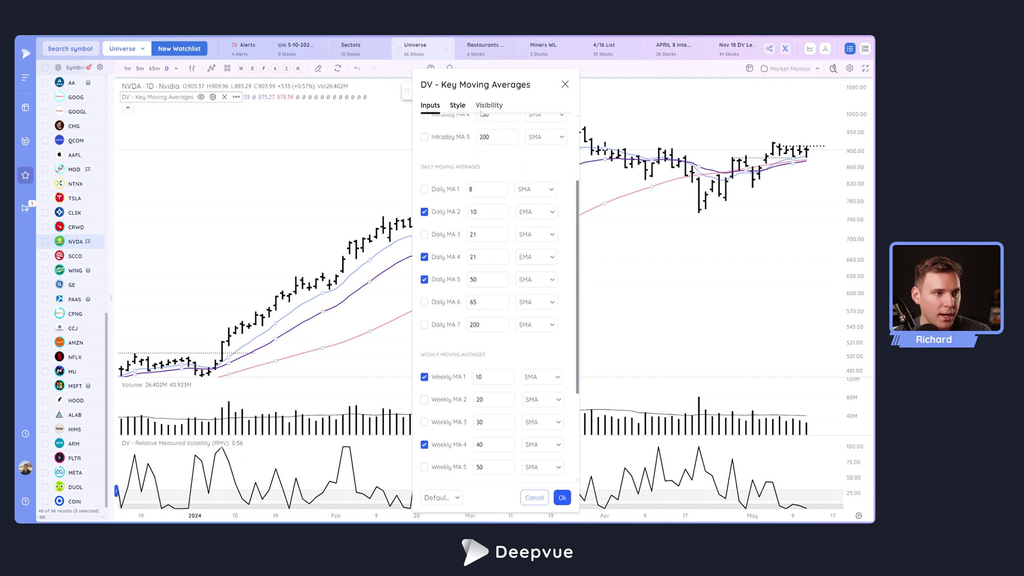
pyautogui.click(457, 106)
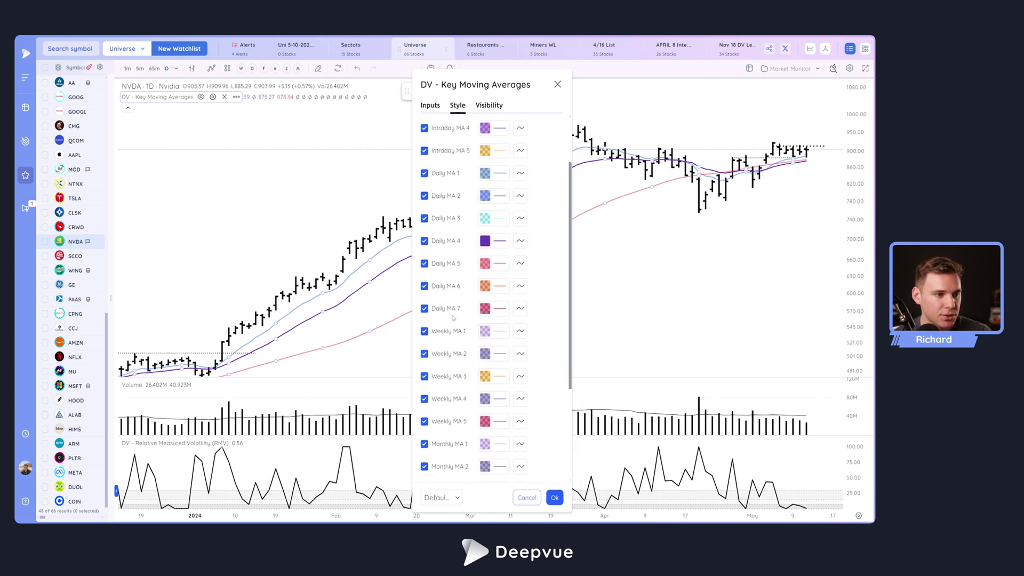
pyautogui.click(491, 334)
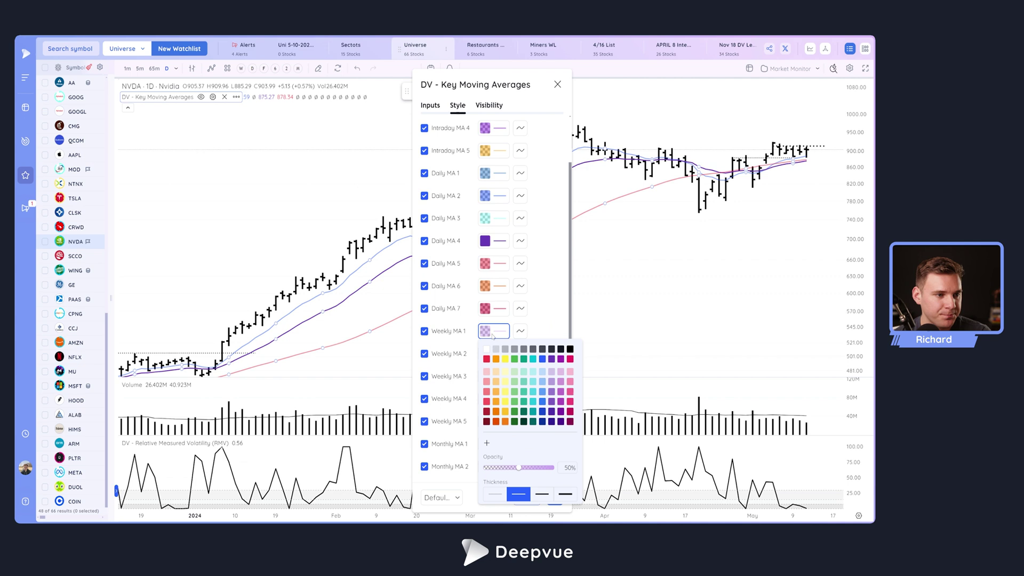
pyautogui.click(486, 359)
pyautogui.click(467, 336)
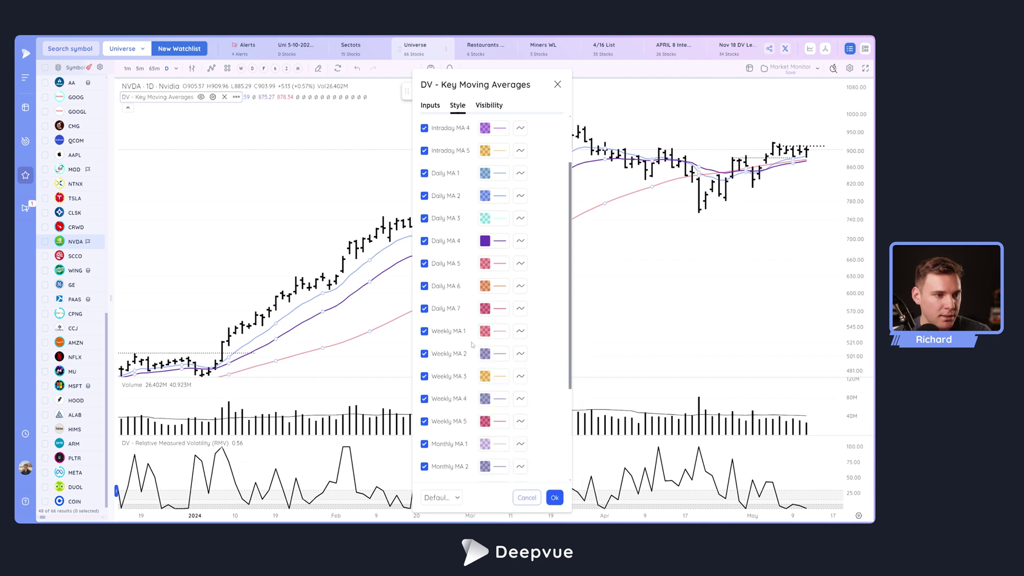
pyautogui.click(494, 332)
pyautogui.moveTo(536, 467); pyautogui.dragTo(564, 468)
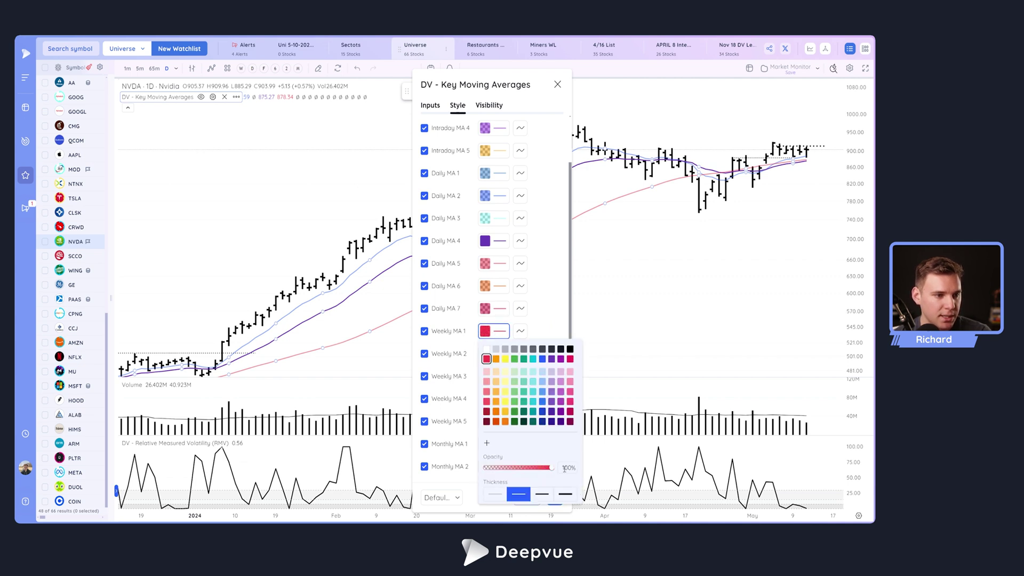
pyautogui.click(472, 402)
# Style the Weekly MA 4 line black at 100% opacity
pyautogui.click(488, 399)
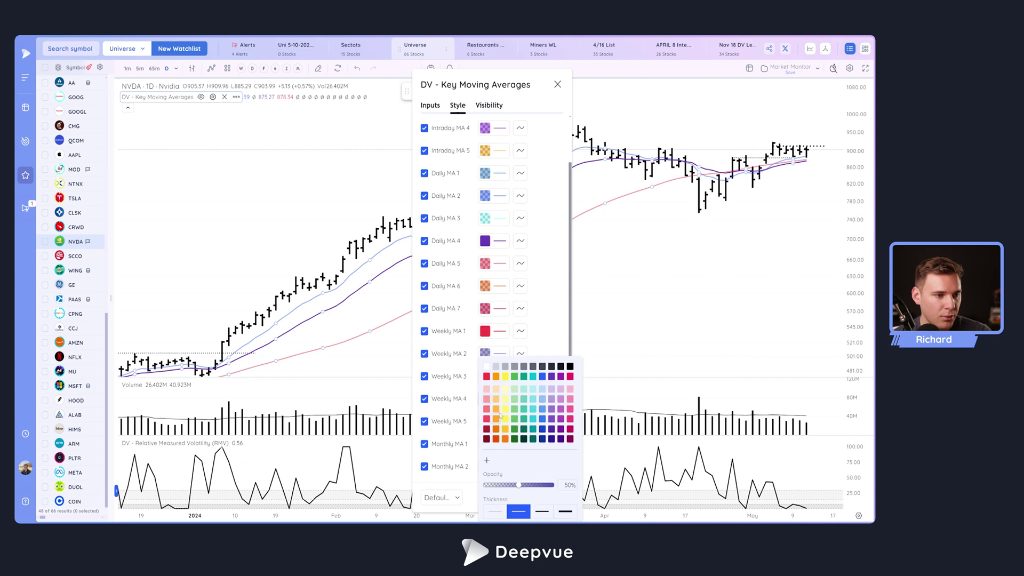
pyautogui.click(570, 367)
pyautogui.click(542, 337)
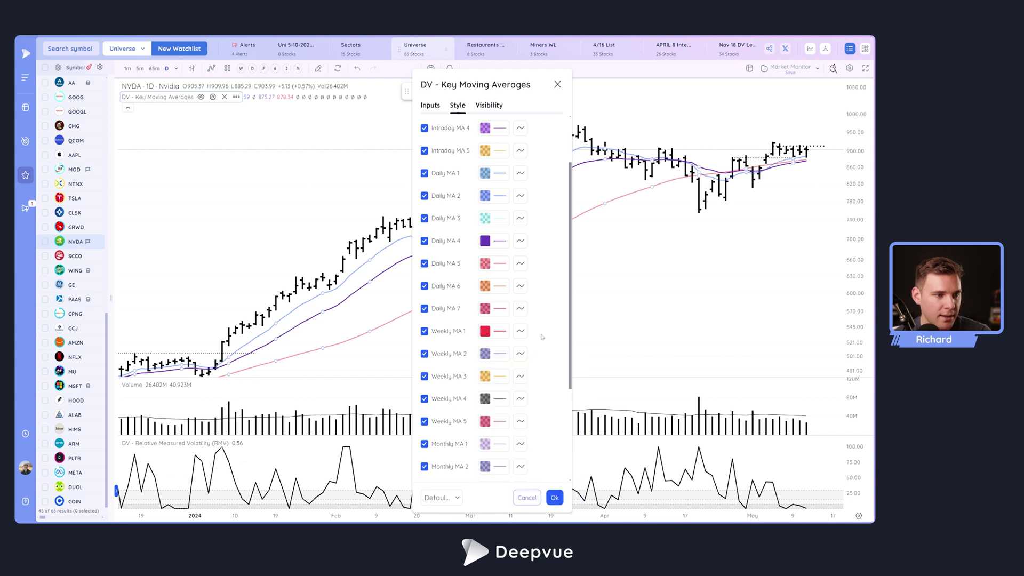
pyautogui.click(485, 353)
pyautogui.moveTo(531, 485); pyautogui.dragTo(557, 489)
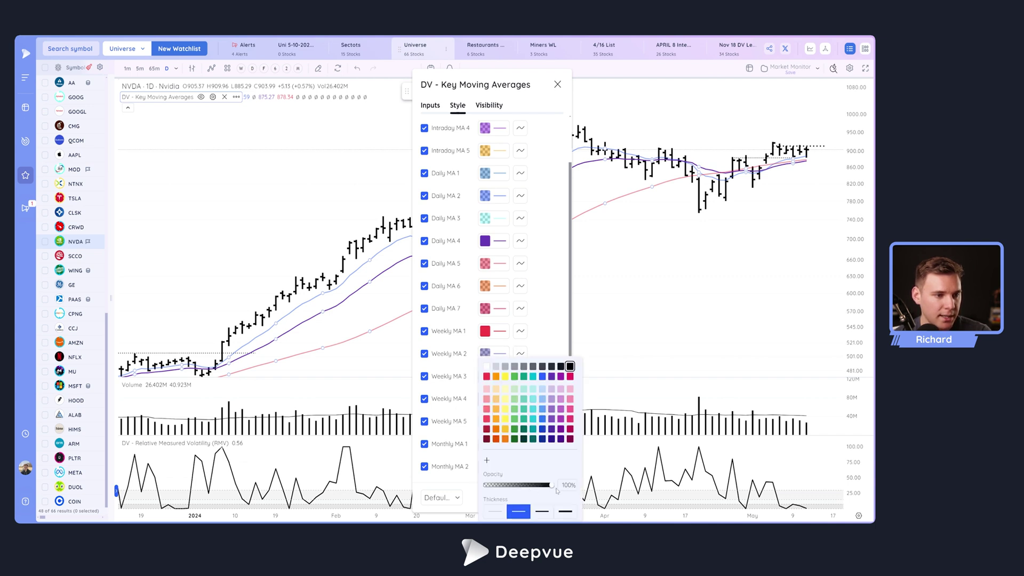
pyautogui.click(539, 338)
# Review the indicator's remaining style, input and visibility settings, and apply the customised averages to the chart
pyautogui.scroll(-3, 534, 371)
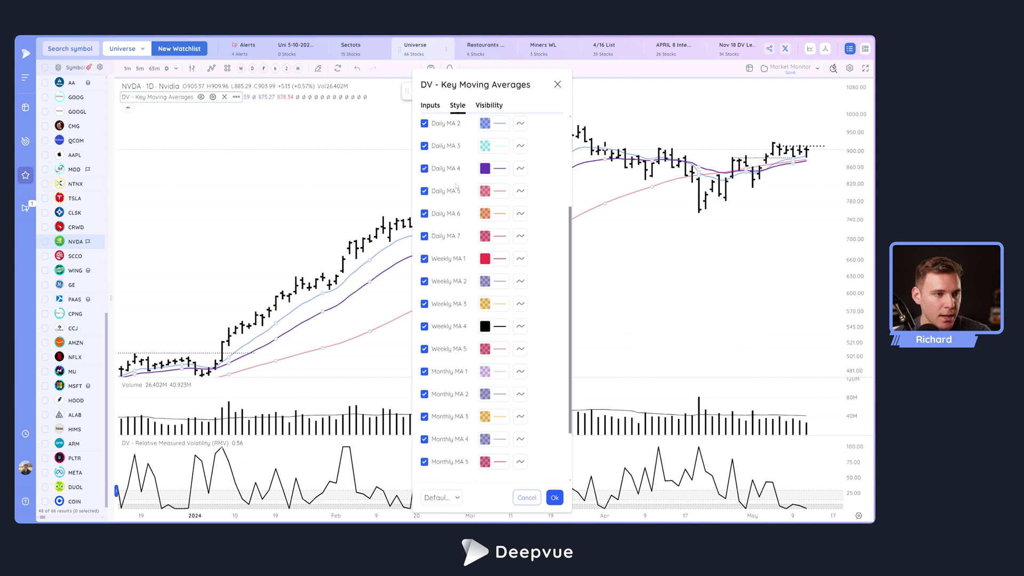
pyautogui.click(429, 106)
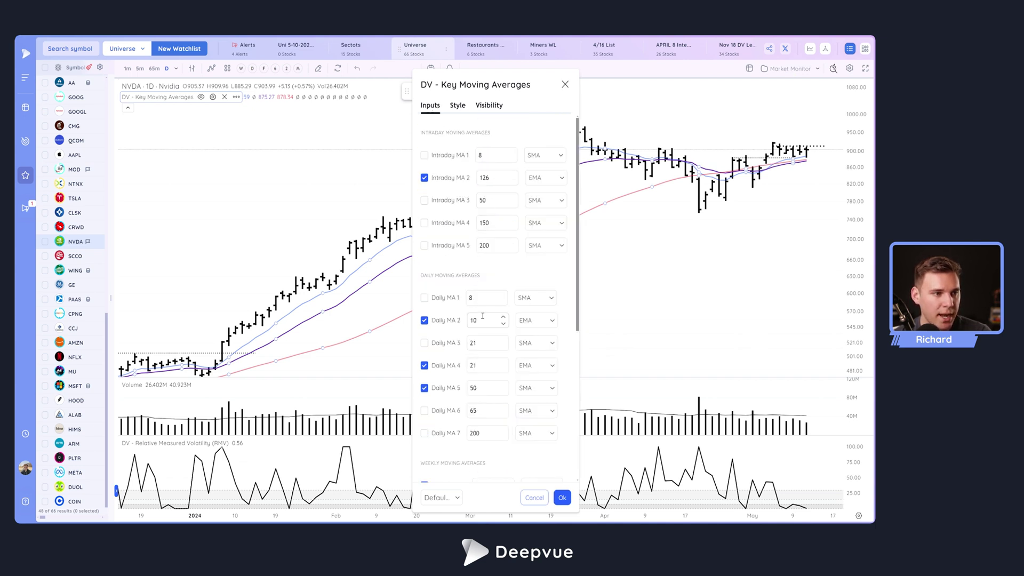
pyautogui.scroll(-4, 482, 382)
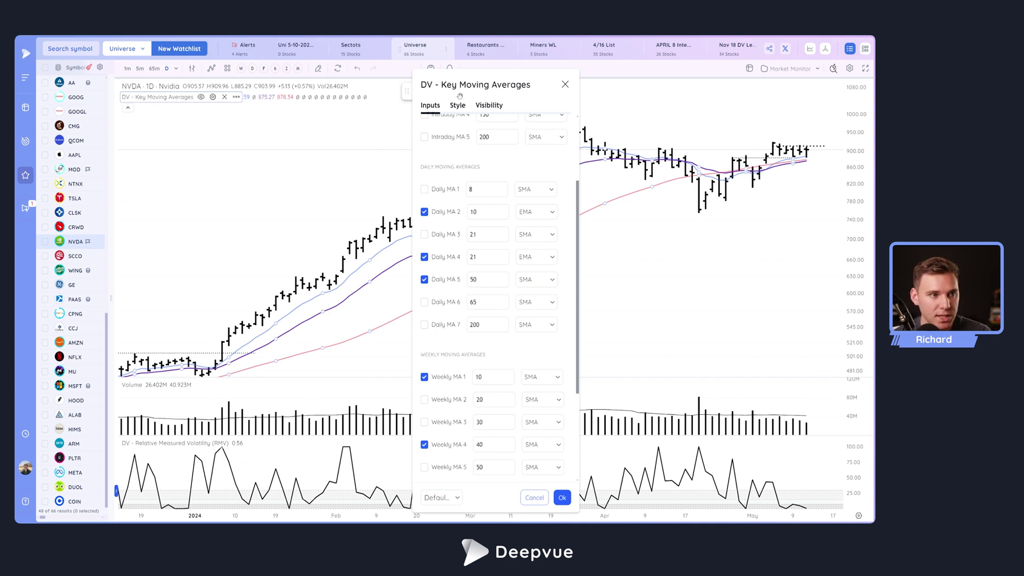
pyautogui.click(479, 109)
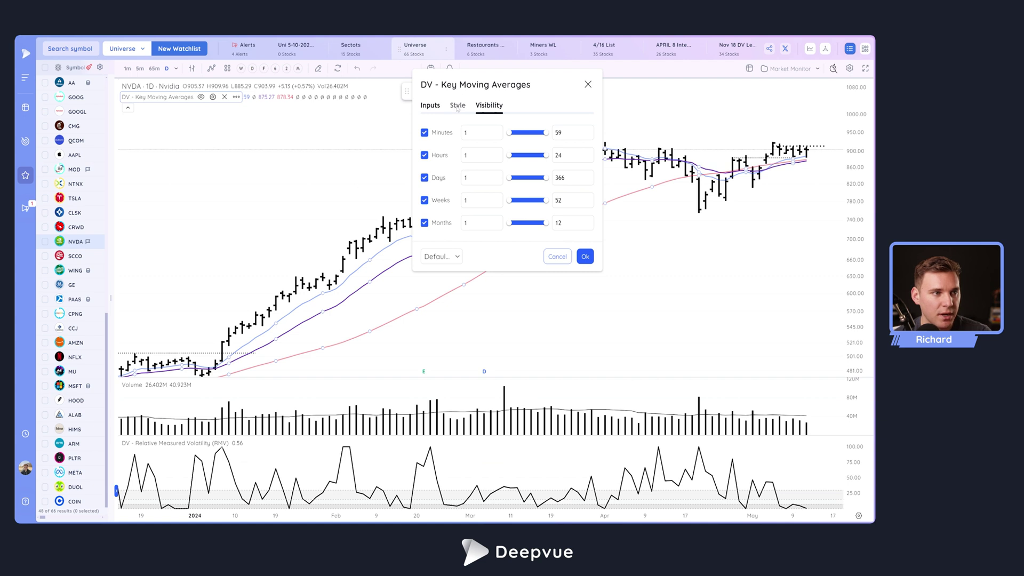
pyautogui.click(431, 106)
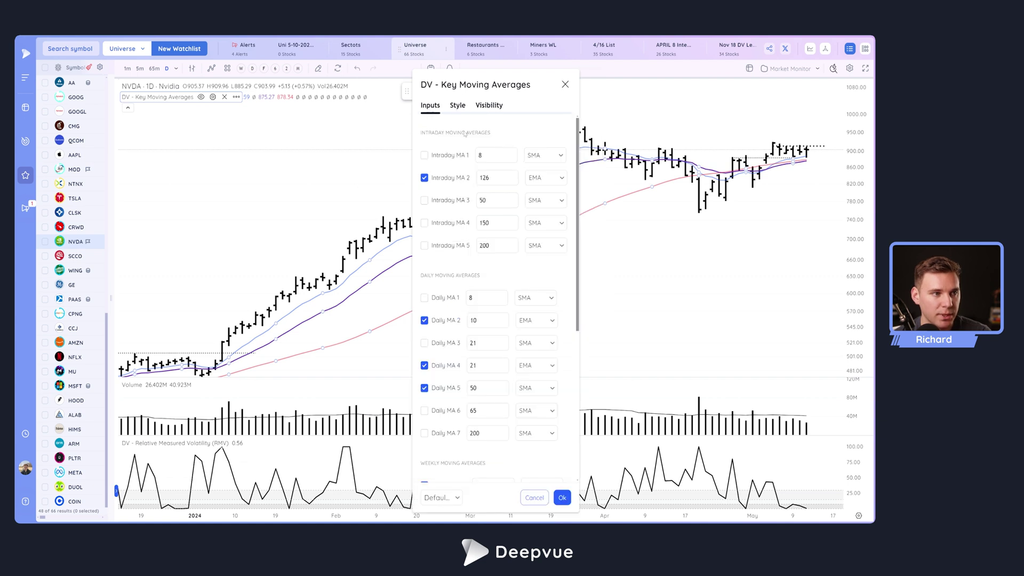
pyautogui.click(563, 497)
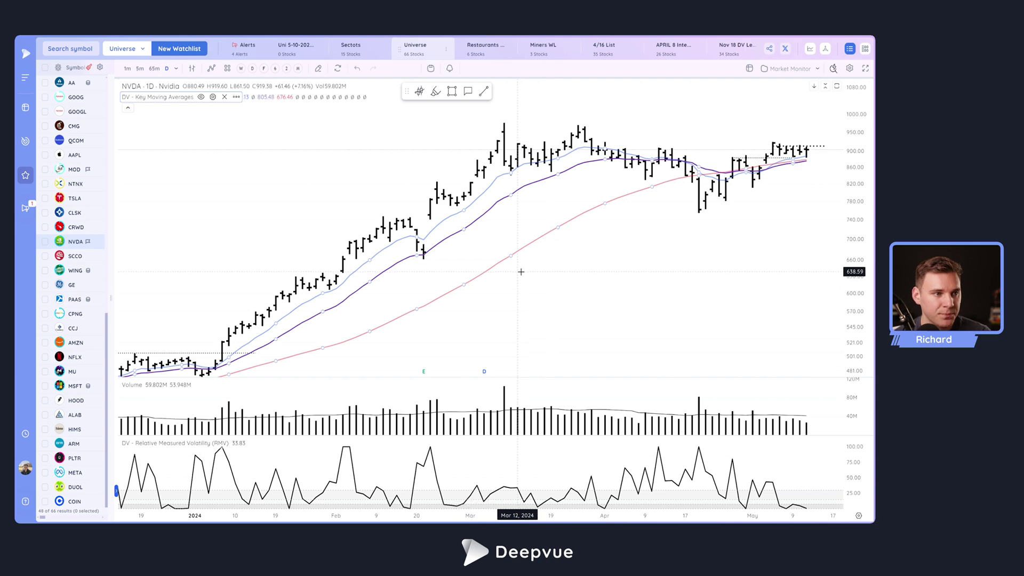
# Hide the DV - Key Moving Averages indicator on the daily NVDA chart and show it again
pyautogui.scroll(-3, 542, 277)
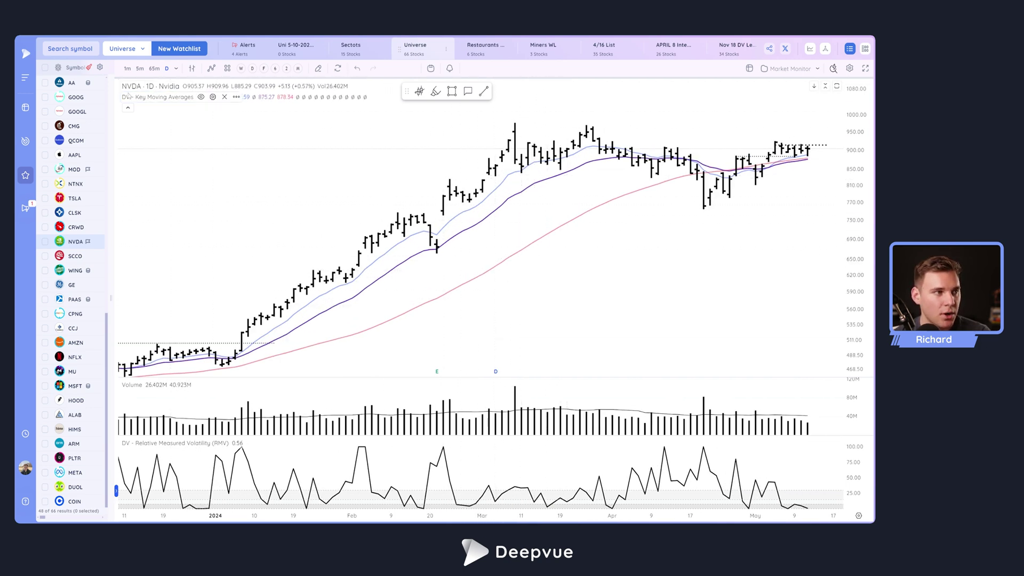
pyautogui.click(201, 97)
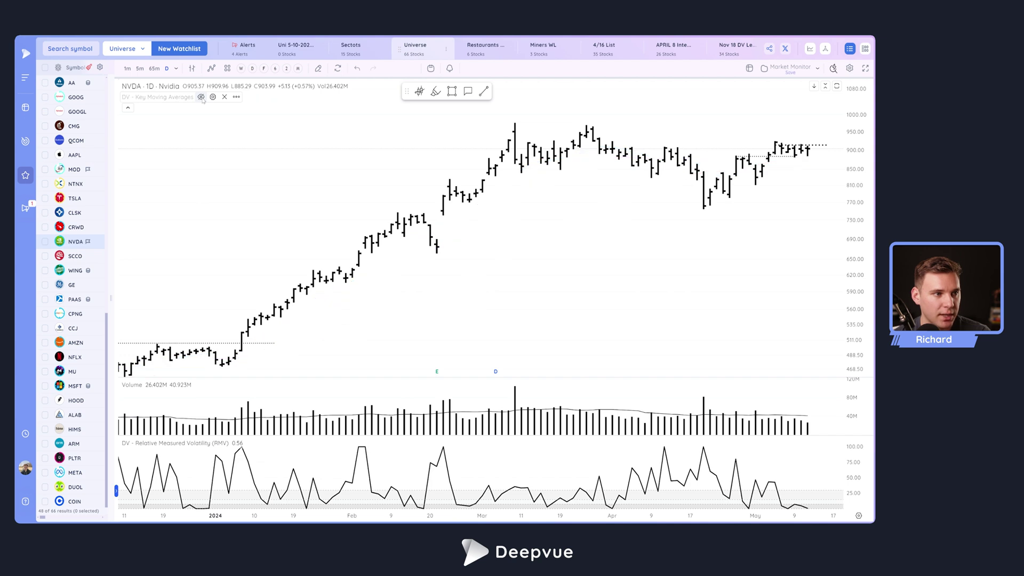
pyautogui.click(201, 97)
pyautogui.scroll(3, 545, 238)
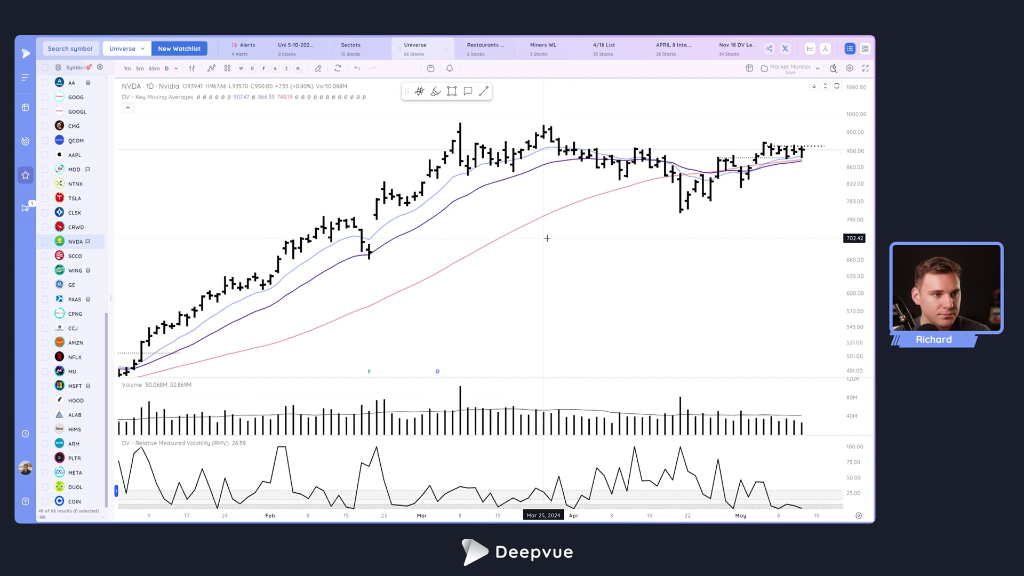
# Examine the intraday moving average on the 65-minute NVDA chart and return to the daily timeframe
pyautogui.click(154, 68)
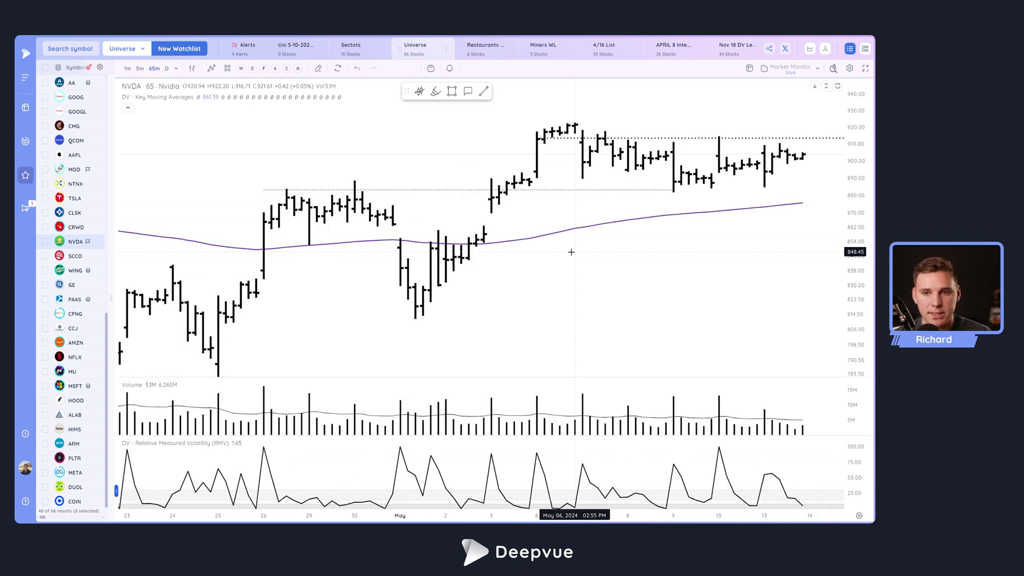
pyautogui.scroll(-1, 586, 290)
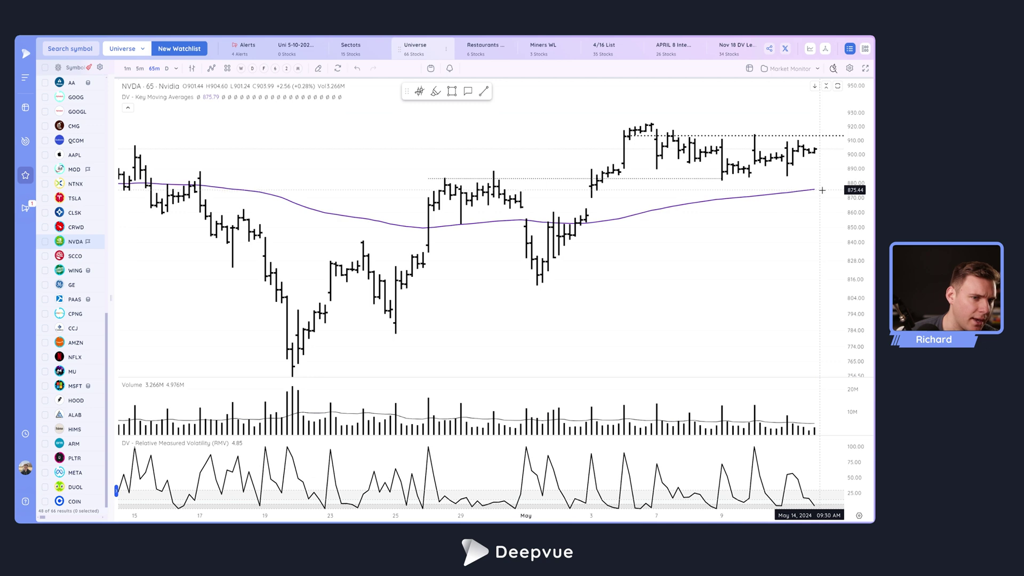
pyautogui.click(167, 68)
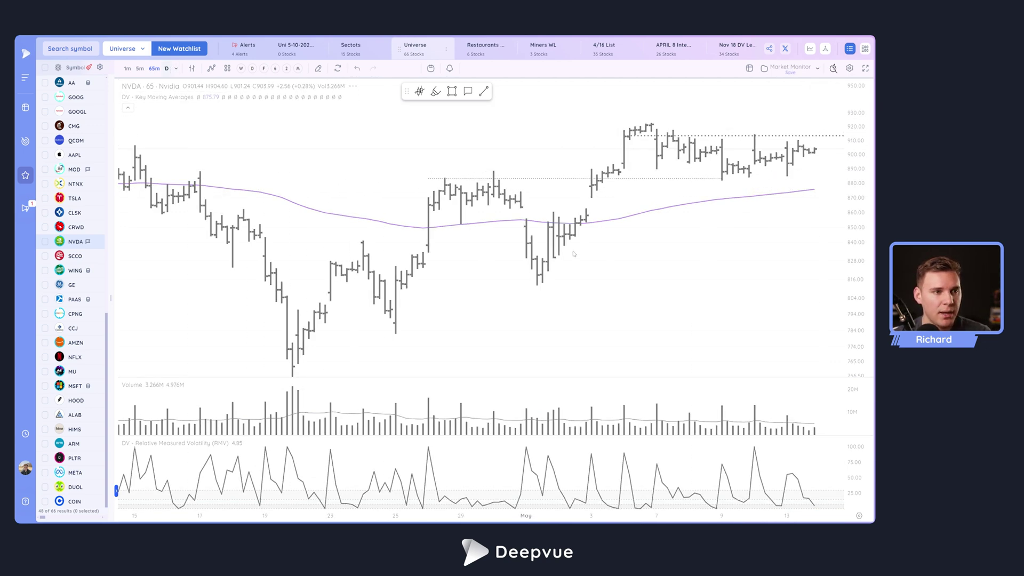
# Switch the NVDA chart to the 1 week timeframe and examine its weekly moving averages
pyautogui.scroll(3, 565, 240)
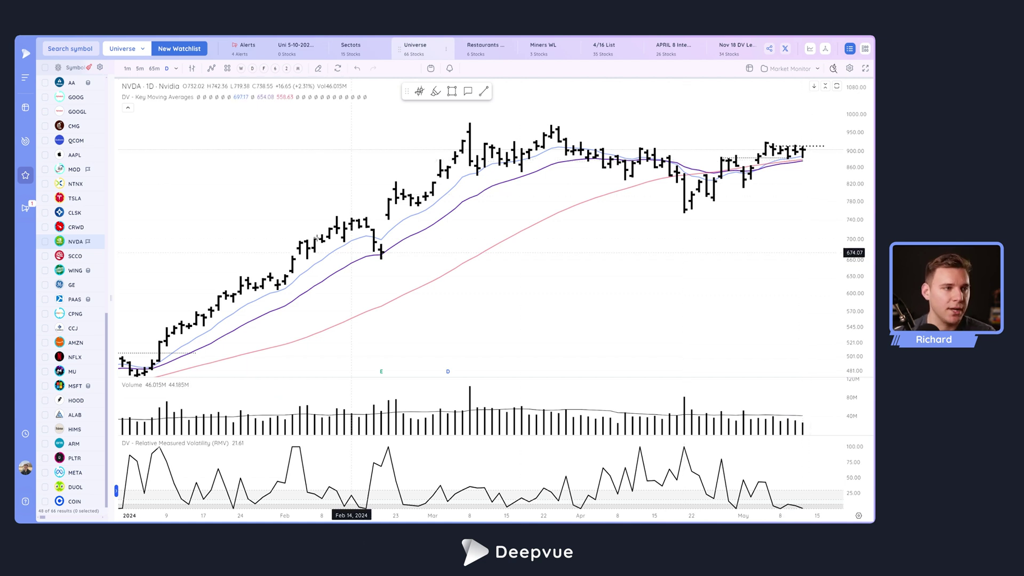
pyautogui.click(176, 69)
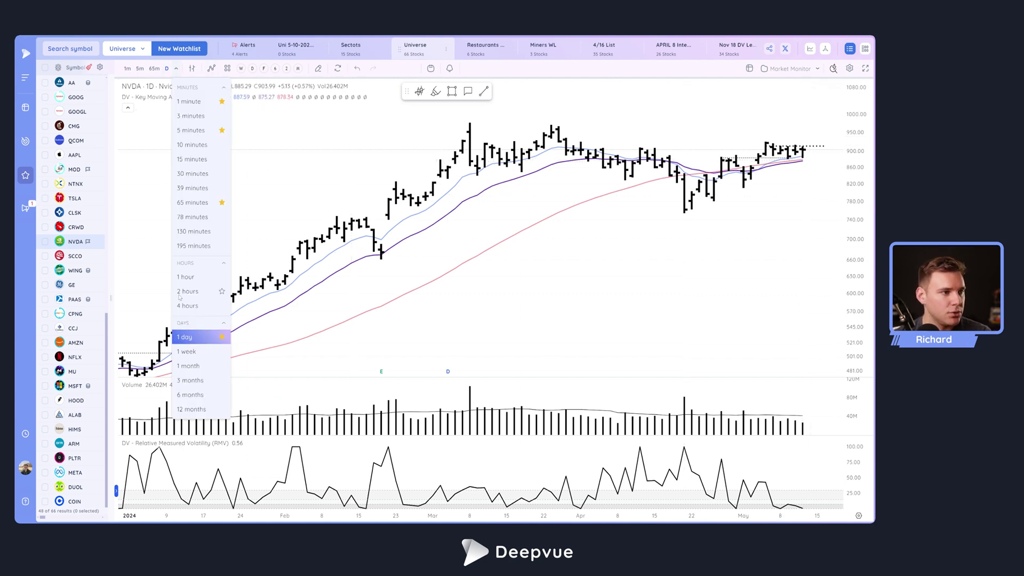
pyautogui.click(221, 352)
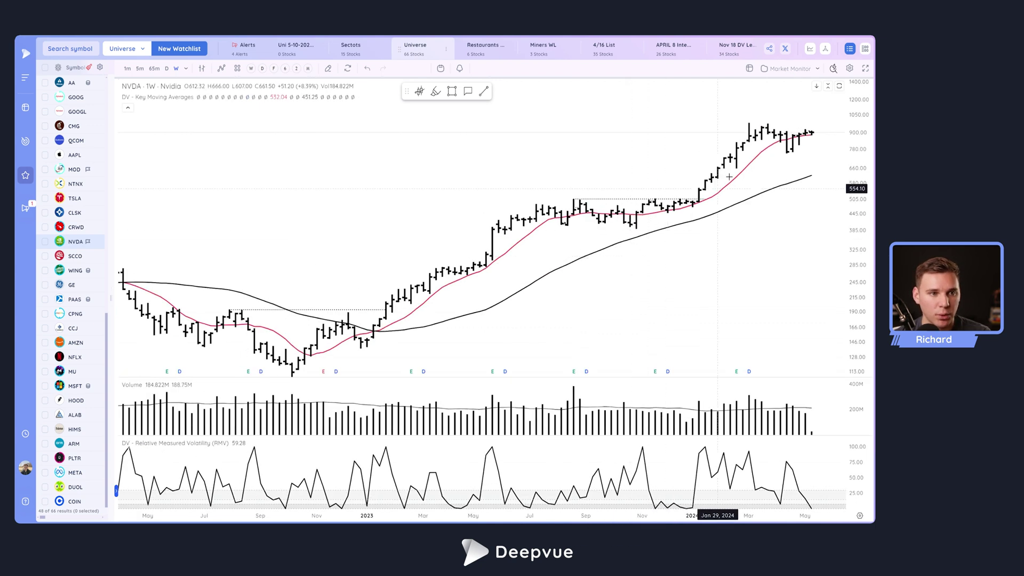
pyautogui.scroll(1, 667, 251)
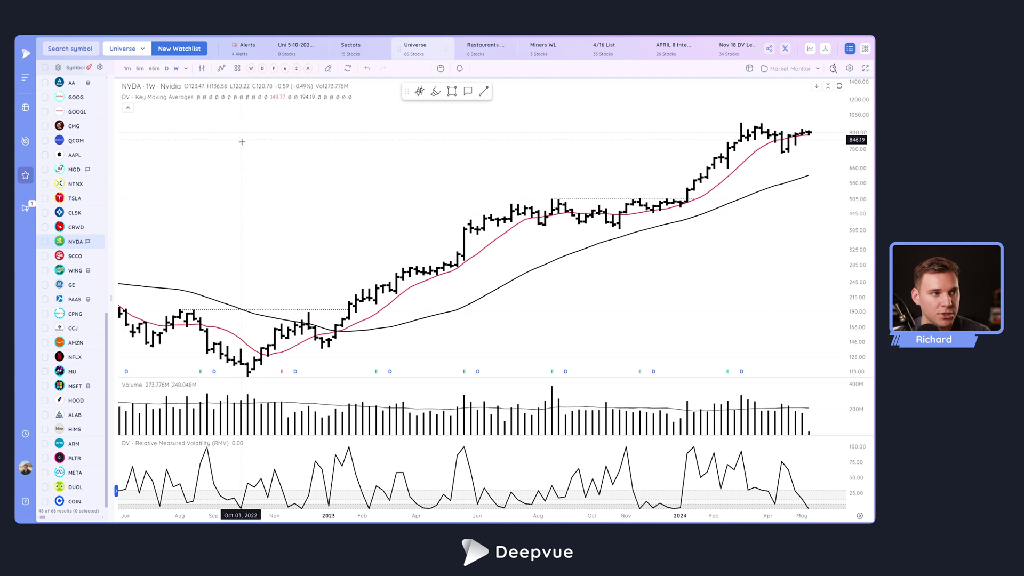
# Look up the DV indicators in the indicator library, then return to the weekly NVDA chart without adding any
pyautogui.click(220, 68)
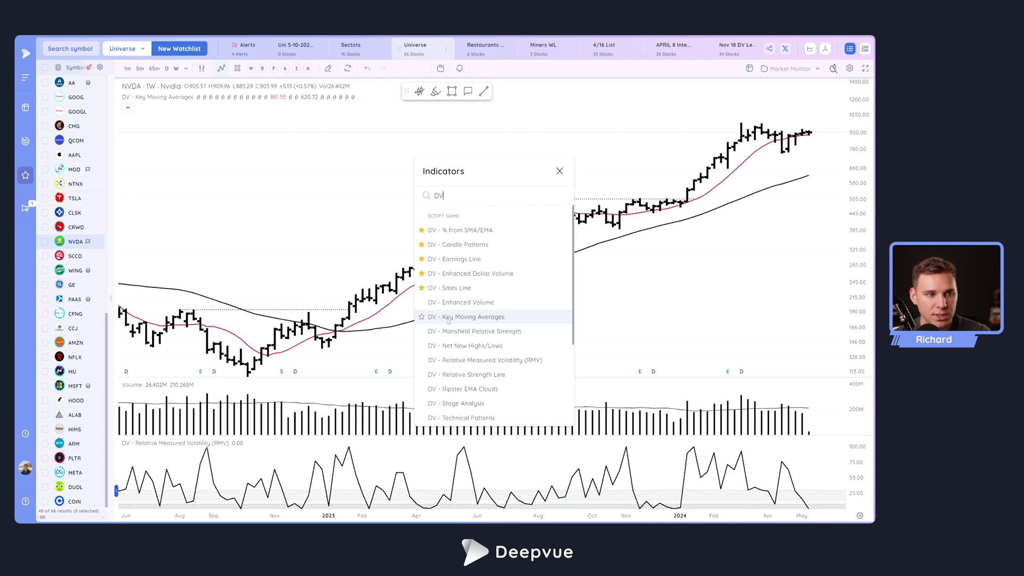
pyautogui.click(559, 171)
pyautogui.scroll(-1, 598, 265)
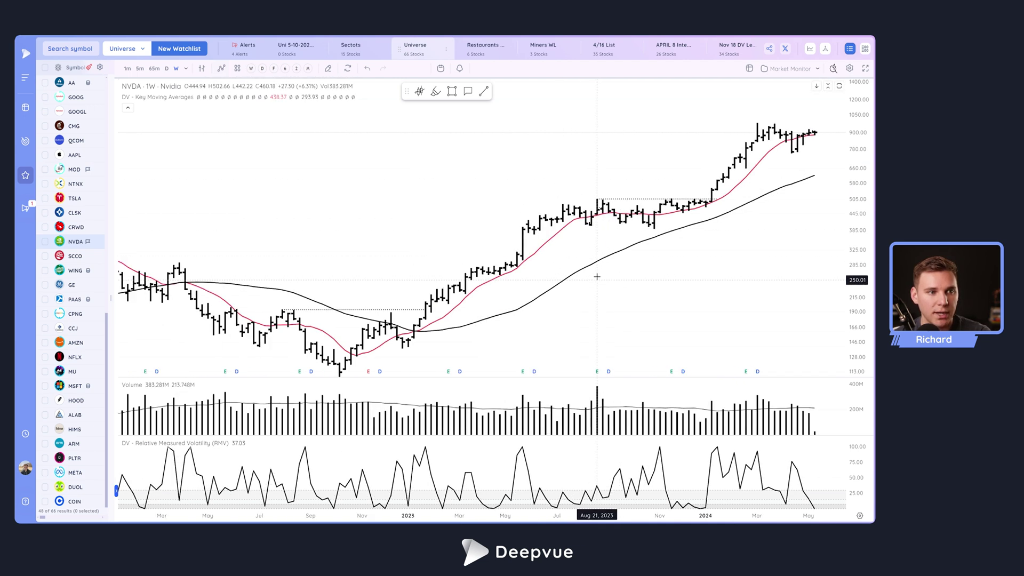